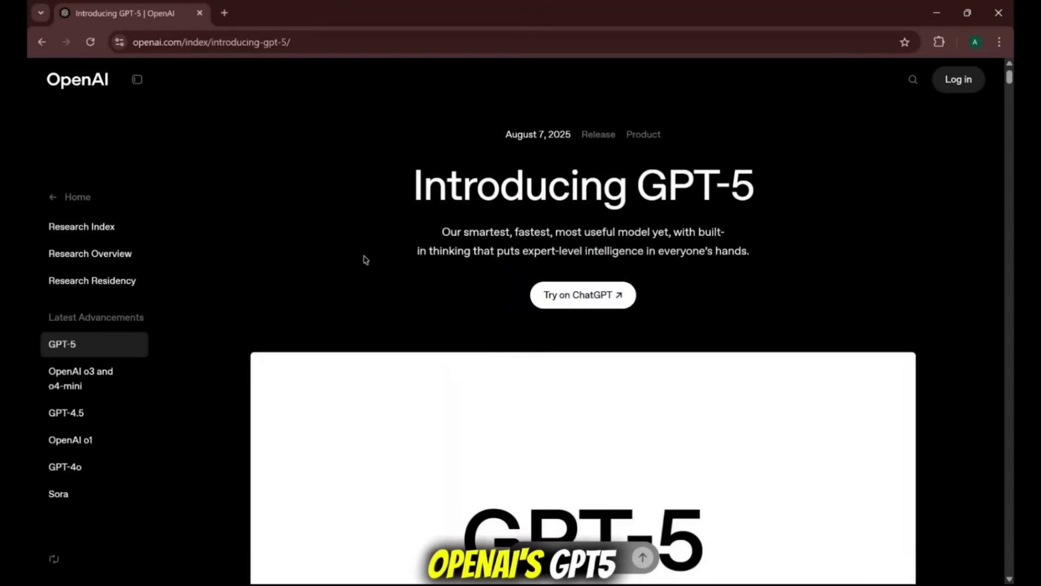
# Skim the GPT-5, Veo and Grok pages, then enter a new address to reach AI Studio's Nano Banana page
pyautogui.scroll(-4, 364, 259)
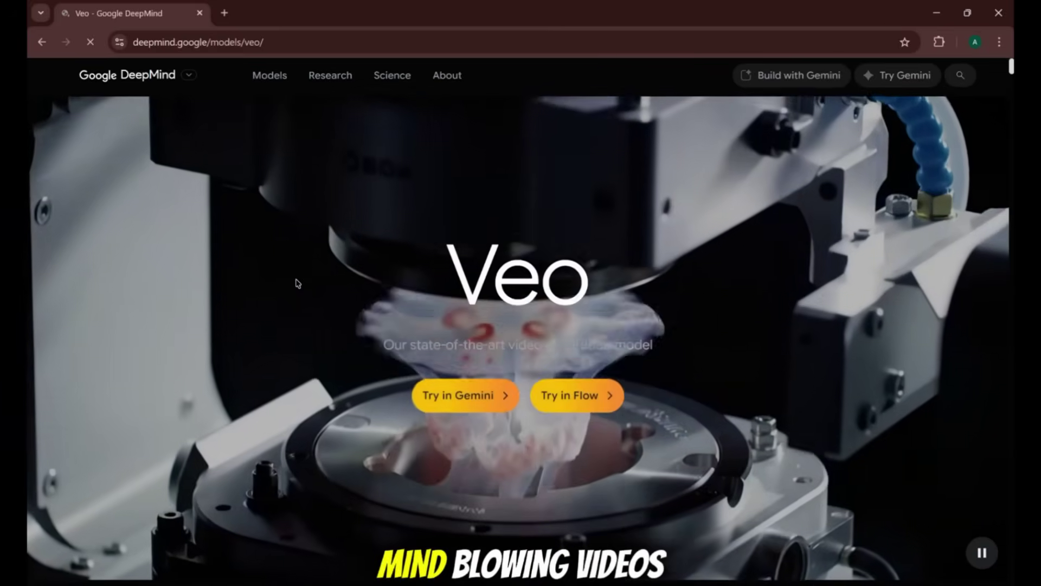
pyautogui.scroll(-1, 296, 283)
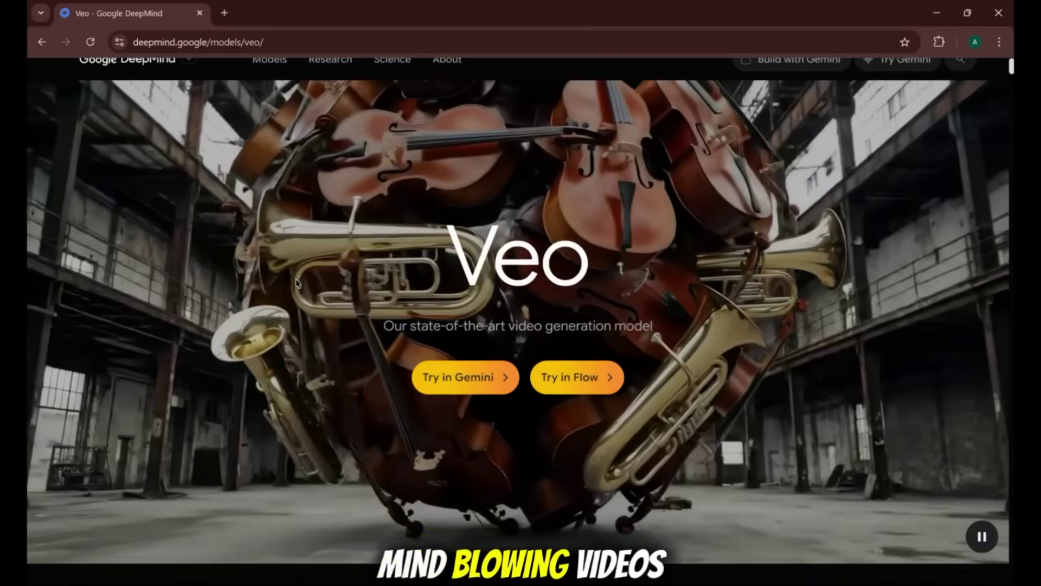
pyautogui.scroll(-7, 297, 283)
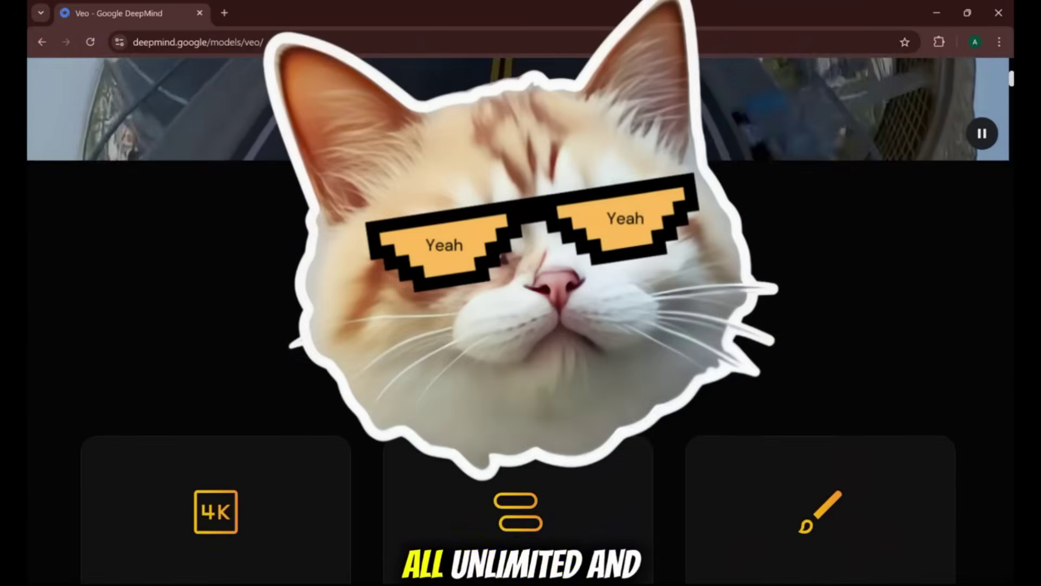
pyautogui.scroll(-6, 140, 272)
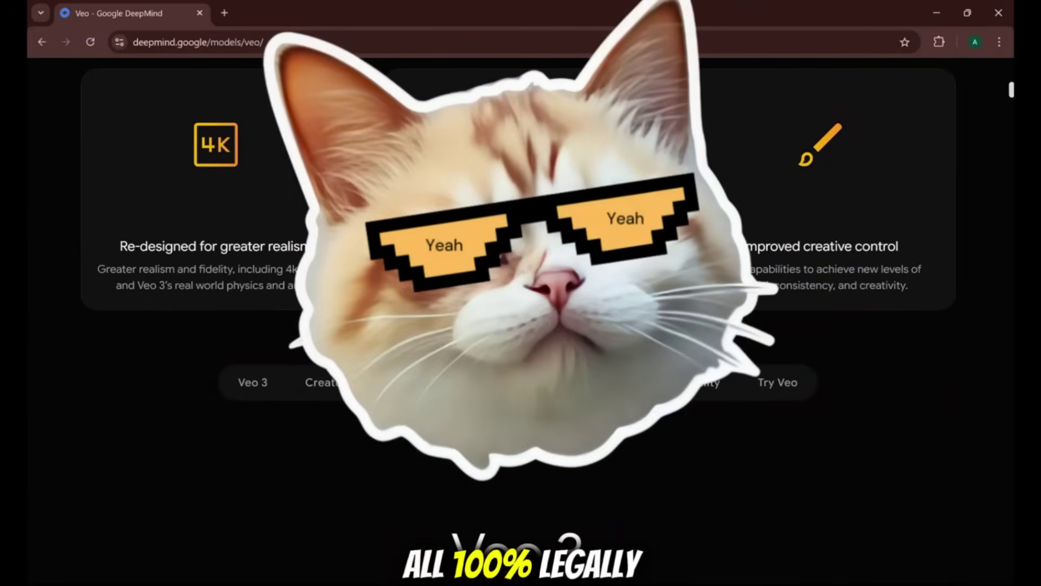
pyautogui.scroll(-10, 813, 252)
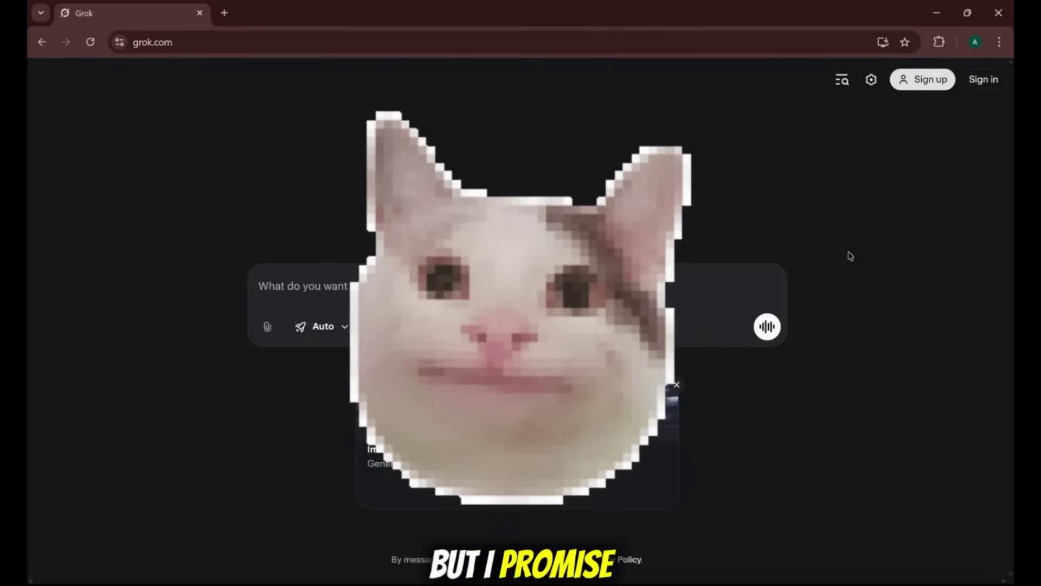
pyautogui.click(346, 41)
pyautogui.write('c')
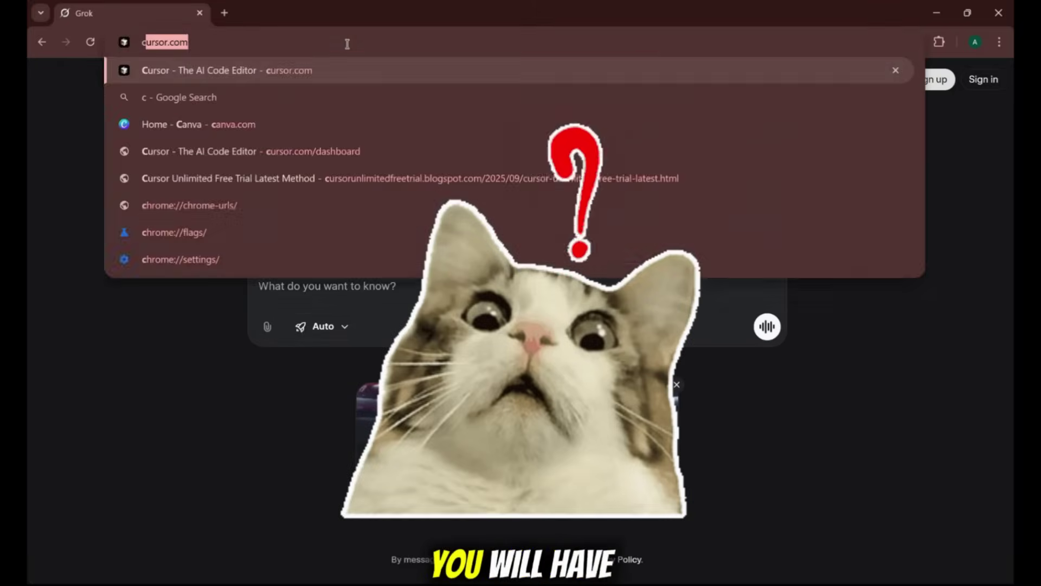
pyautogui.write('hatgpt')
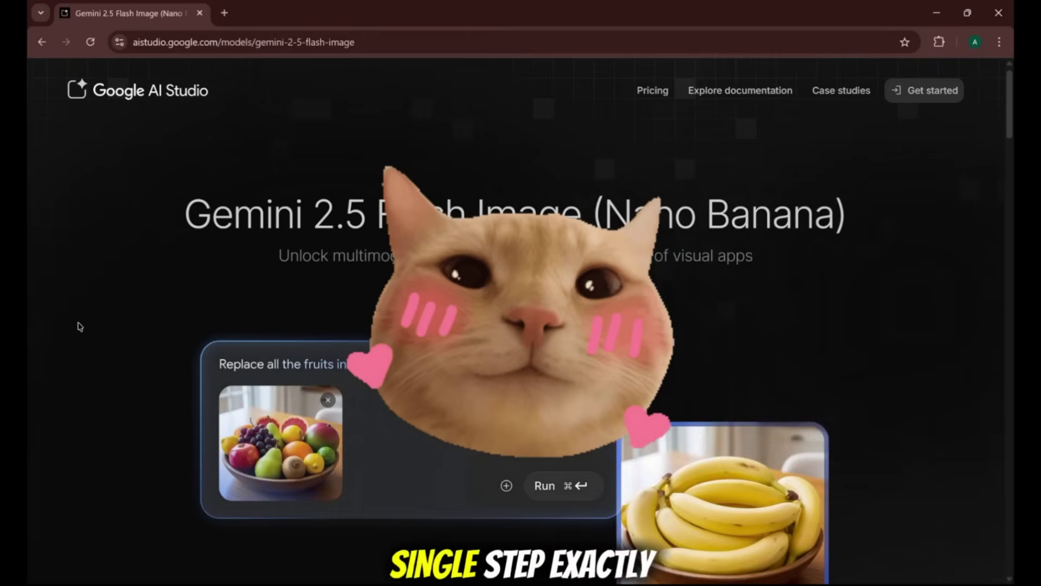
# Highlight the Nano Banana title, then scroll past the Past Forward and PixShop showcases
pyautogui.doubleClick(233, 217)
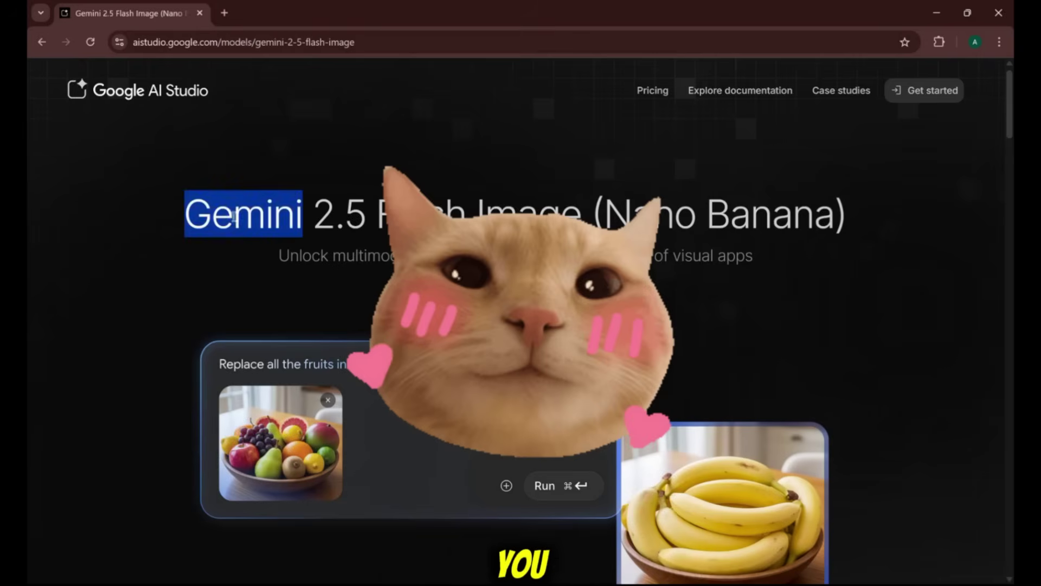
pyautogui.moveTo(233, 217); pyautogui.dragTo(876, 217)
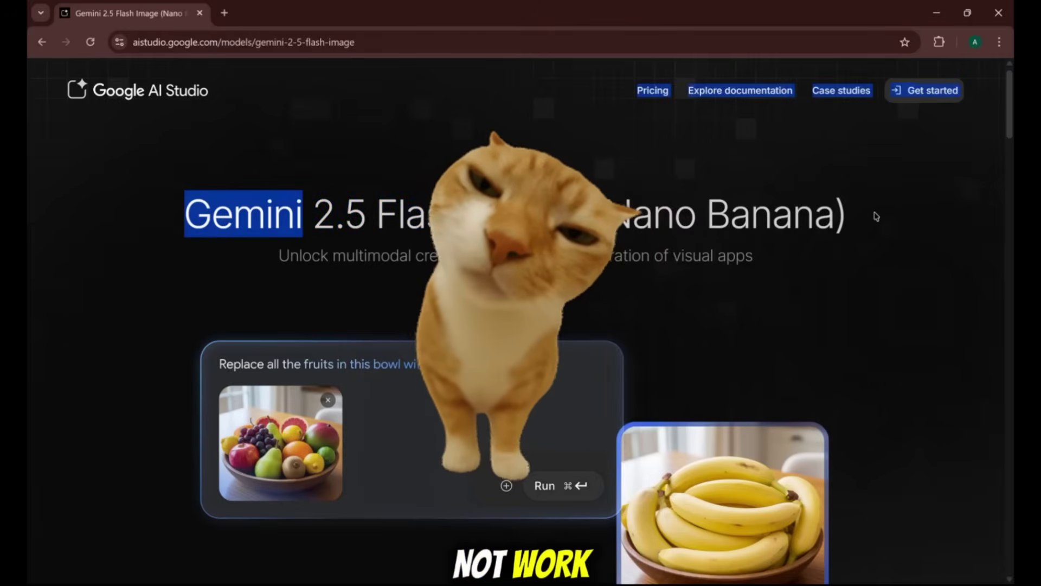
pyautogui.click(876, 217)
pyautogui.scroll(-4, 875, 217)
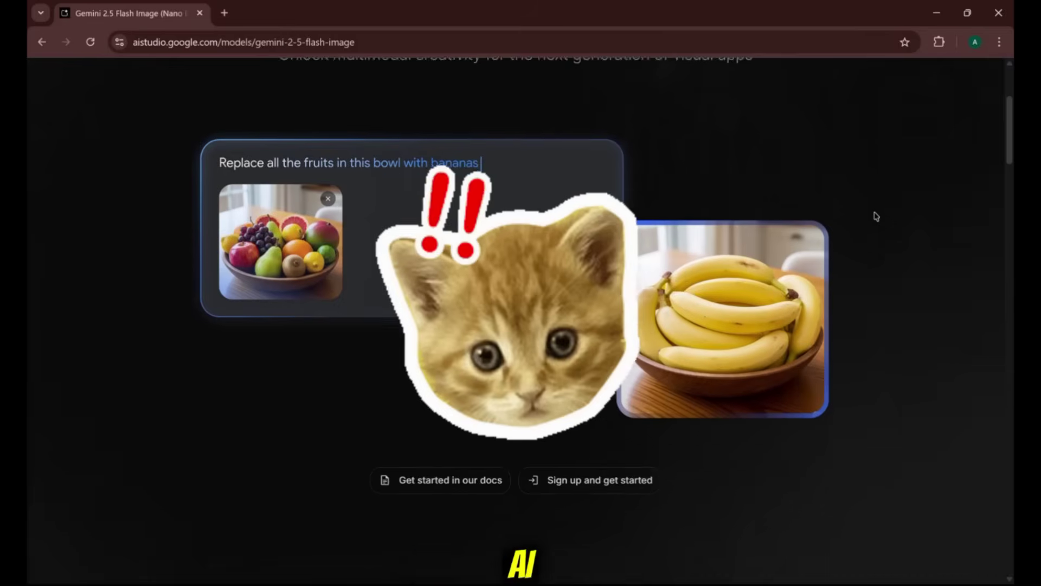
pyautogui.scroll(-10, 876, 217)
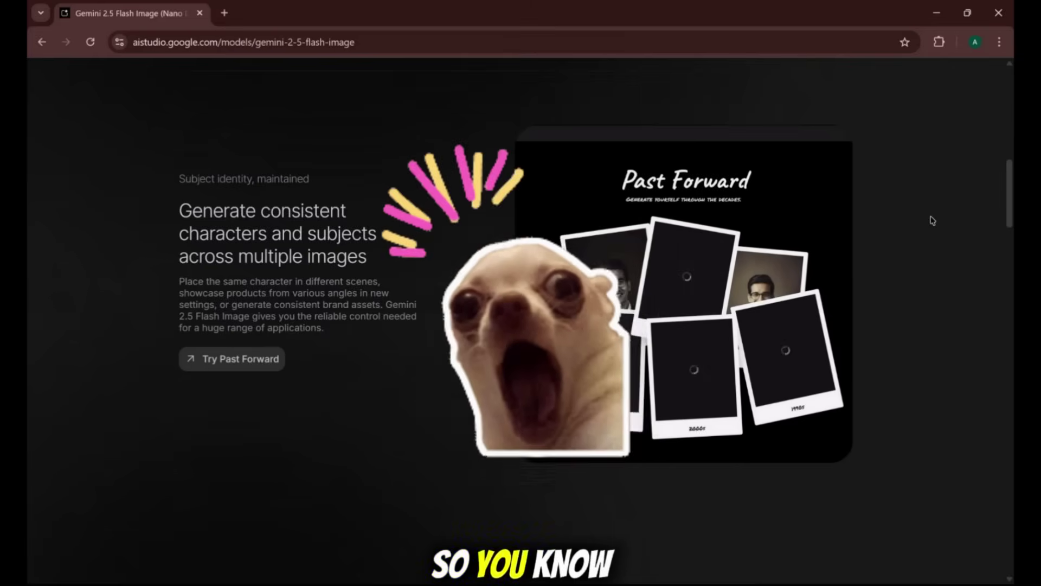
pyautogui.scroll(-7, 932, 220)
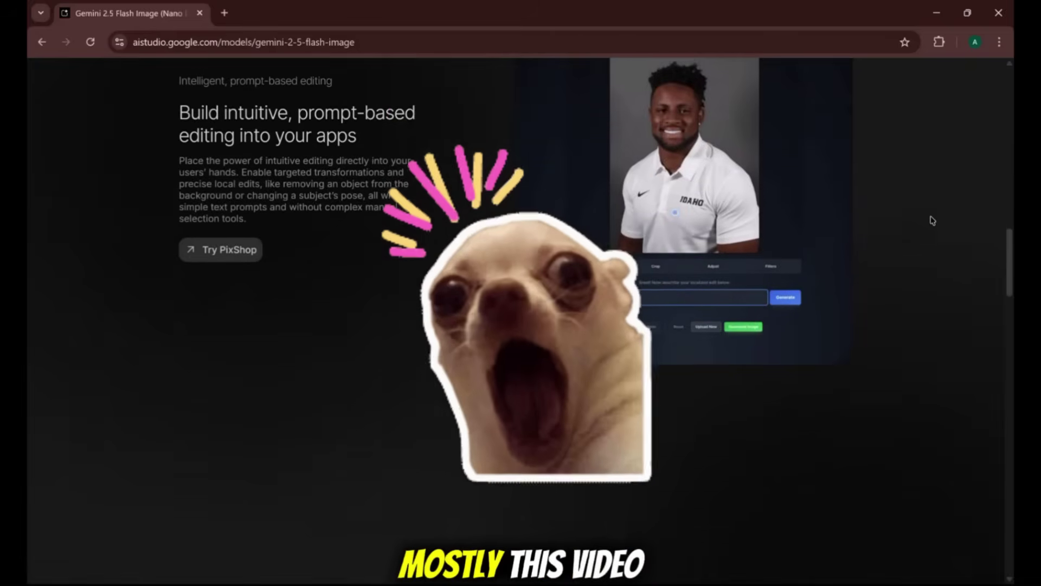
pyautogui.scroll(-7, 930, 220)
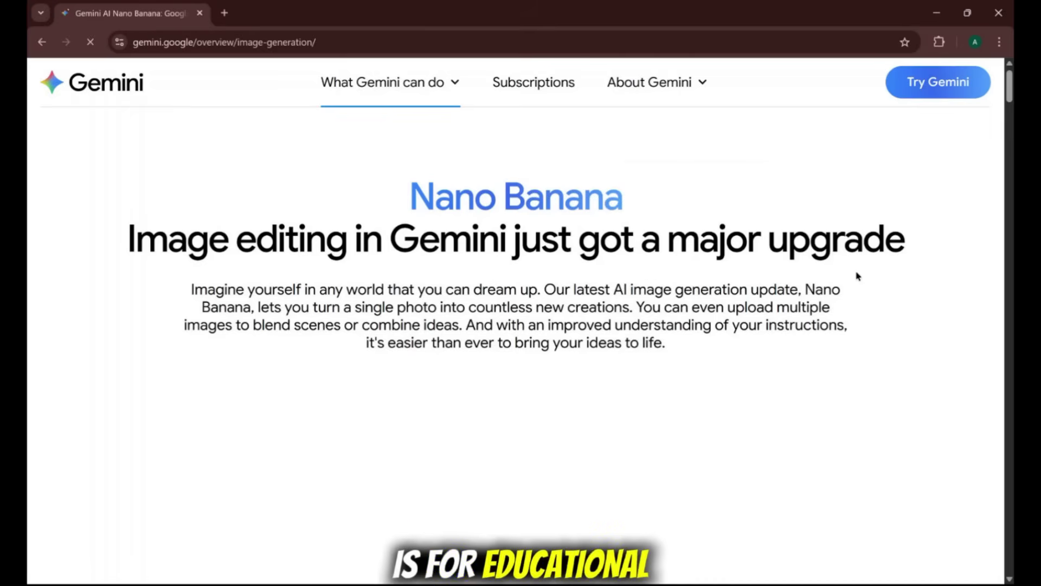
# Scroll through the Gemini Nano Banana examples and start a new search in the omnibox
pyautogui.scroll(-9, 857, 276)
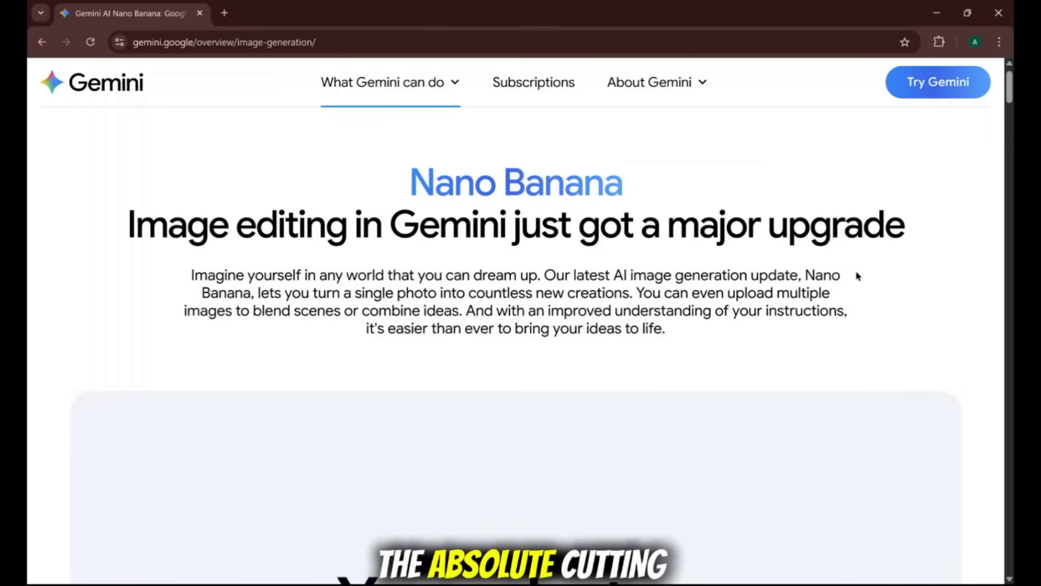
pyautogui.scroll(-18, 857, 277)
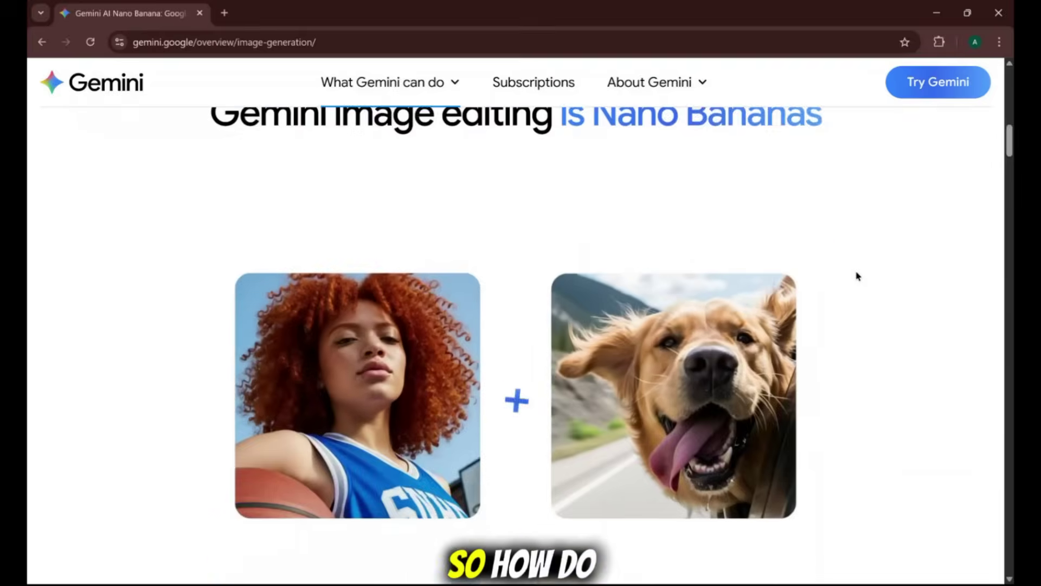
pyautogui.scroll(-20, 857, 277)
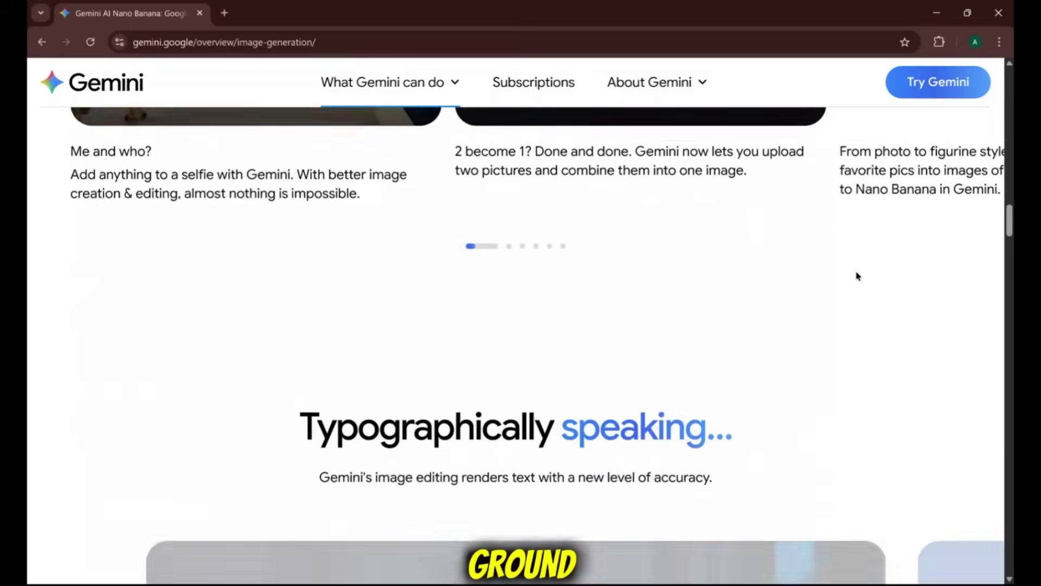
pyautogui.scroll(-5, 857, 277)
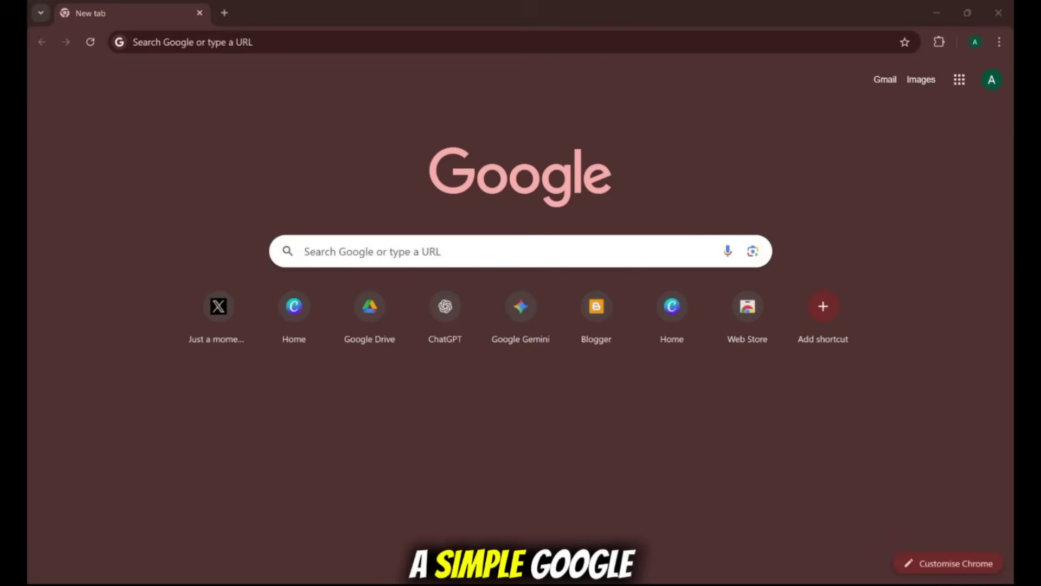
pyautogui.click(581, 43)
# Search for lmarena to reach lmarena.ai and highlight its 'Find the best AI for you' heading and subtitle
pyautogui.write('l')
pyautogui.press('Return')
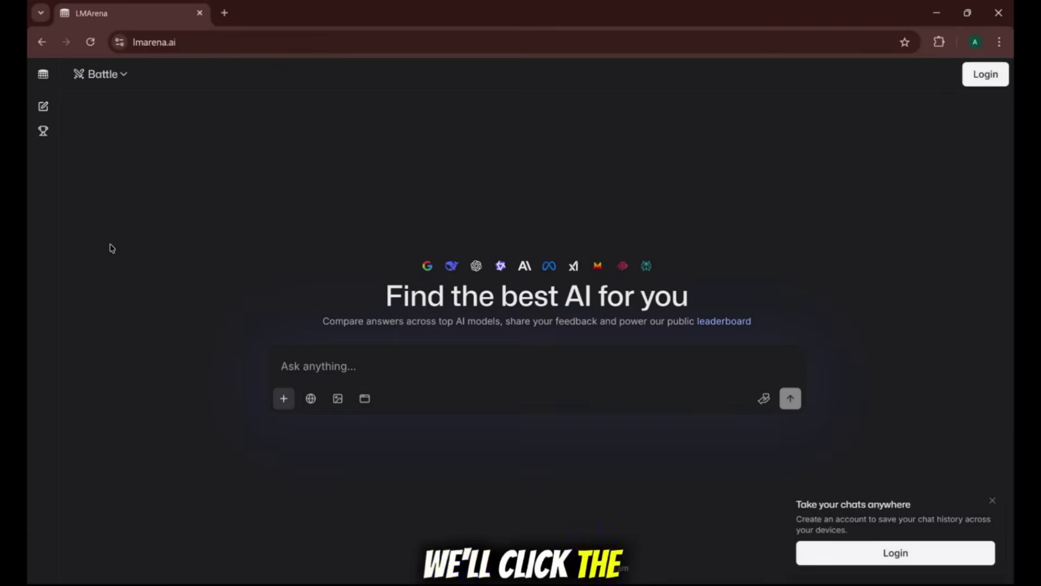
pyautogui.moveTo(397, 310); pyautogui.dragTo(688, 307)
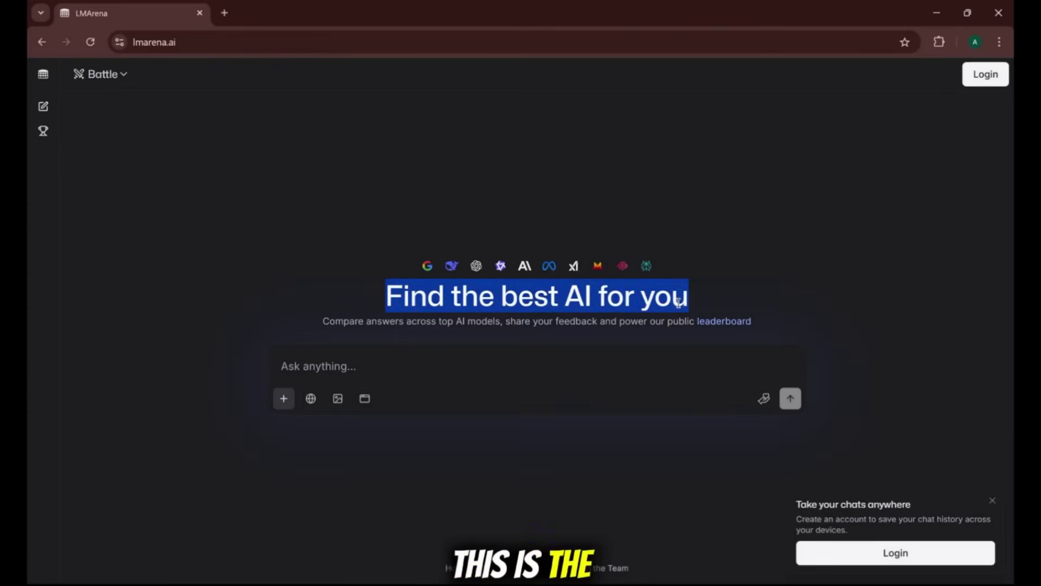
pyautogui.click(384, 331)
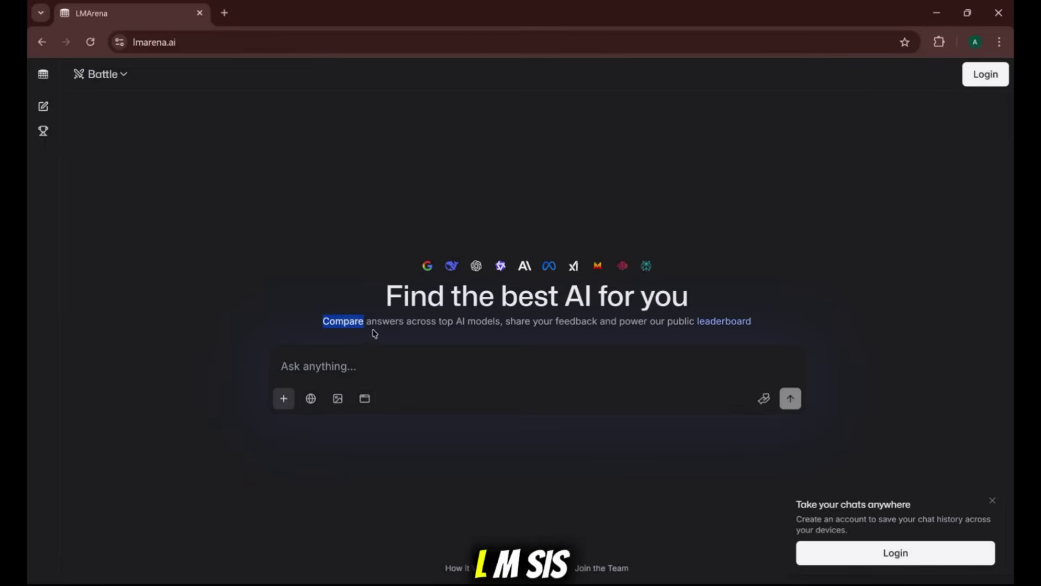
pyautogui.moveTo(374, 333); pyautogui.dragTo(487, 342)
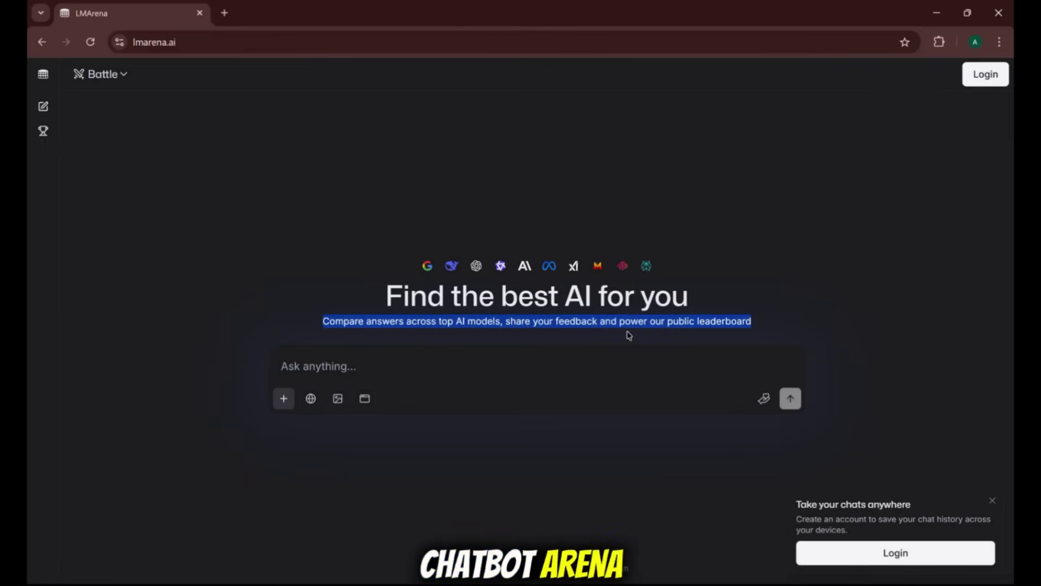
pyautogui.click(654, 335)
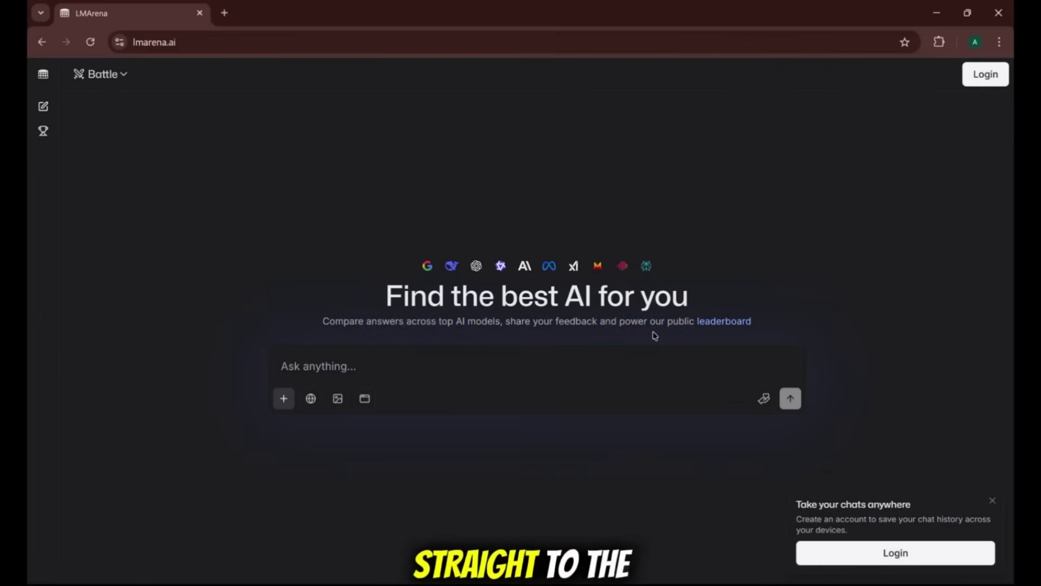
# Open the Leaderboard and highlight its Leaderboard Overview heading
pyautogui.click(43, 131)
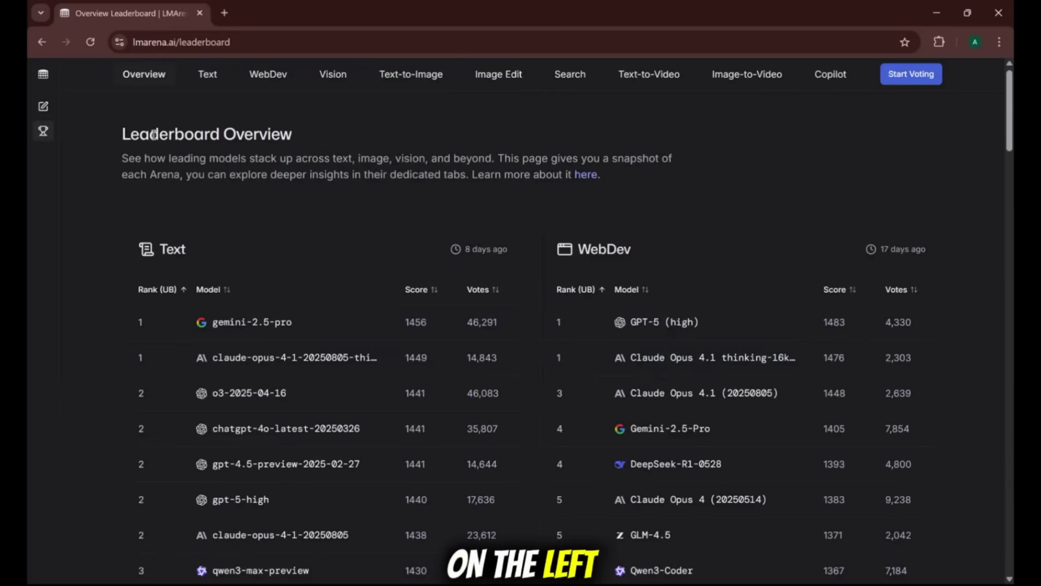
pyautogui.doubleClick(182, 135)
pyautogui.moveTo(219, 135); pyautogui.dragTo(291, 137)
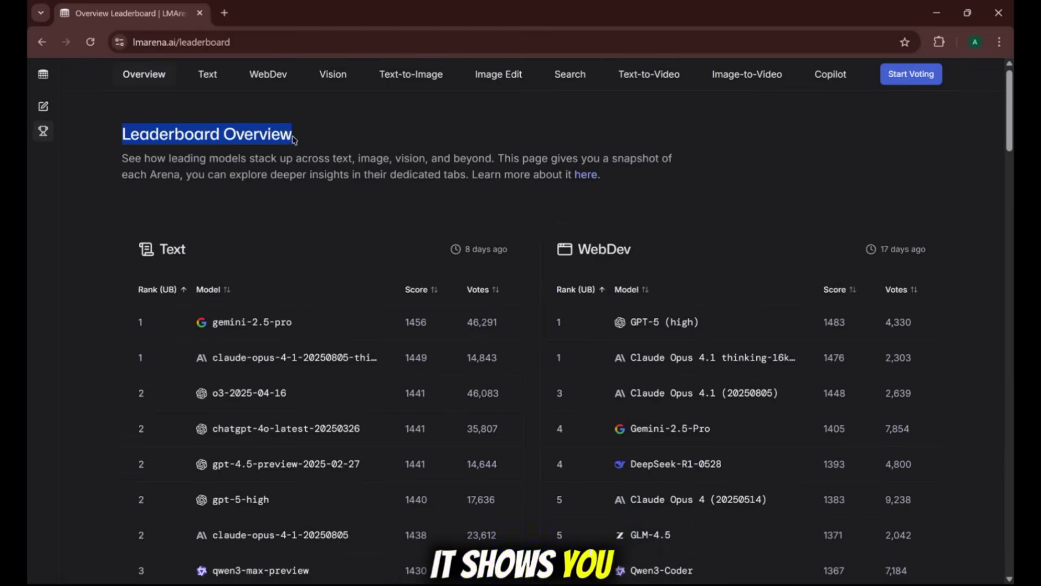
pyautogui.click(293, 140)
# Scroll past the Vision and Text-to-Image rankings to the Video and Copilot leaderboard cards
pyautogui.scroll(-2, 293, 139)
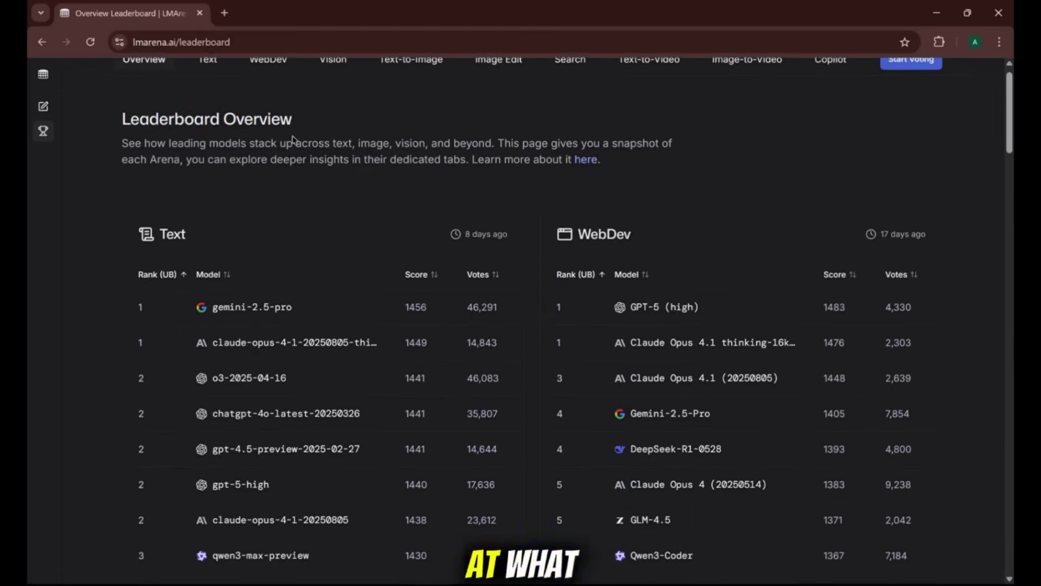
pyautogui.scroll(-1, 294, 139)
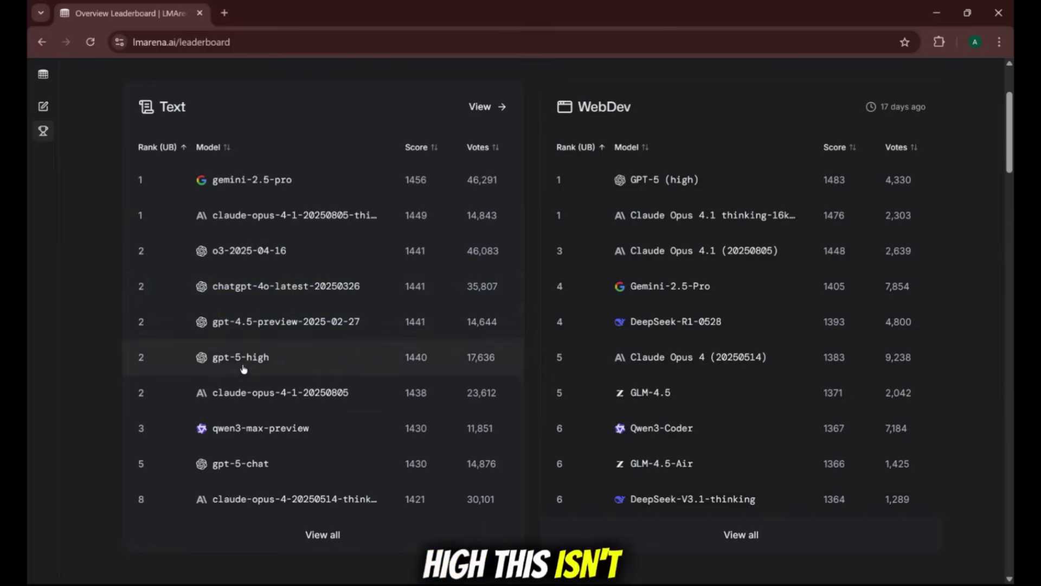
pyautogui.scroll(-1, 254, 367)
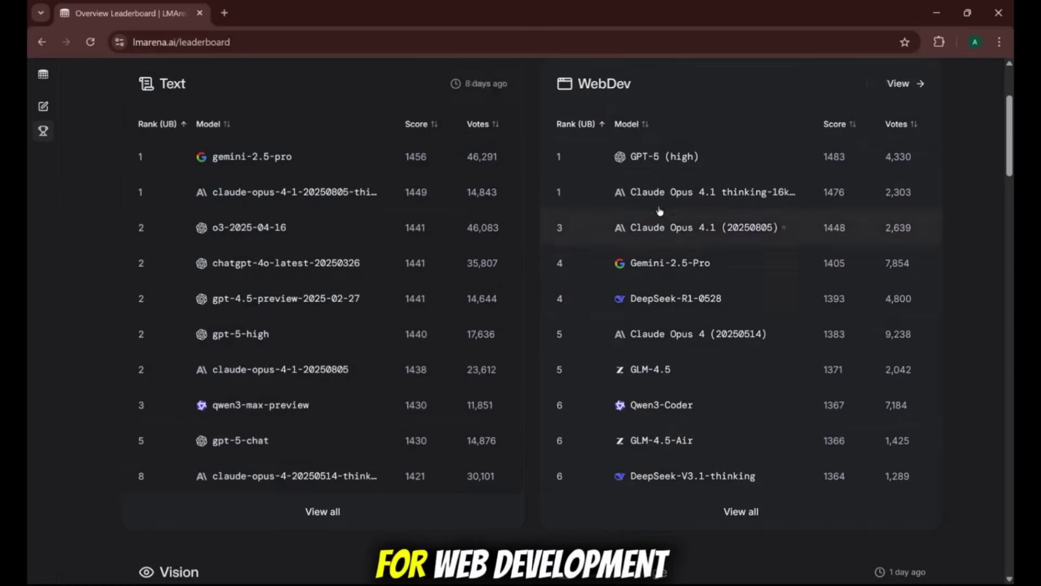
pyautogui.scroll(-8, 708, 332)
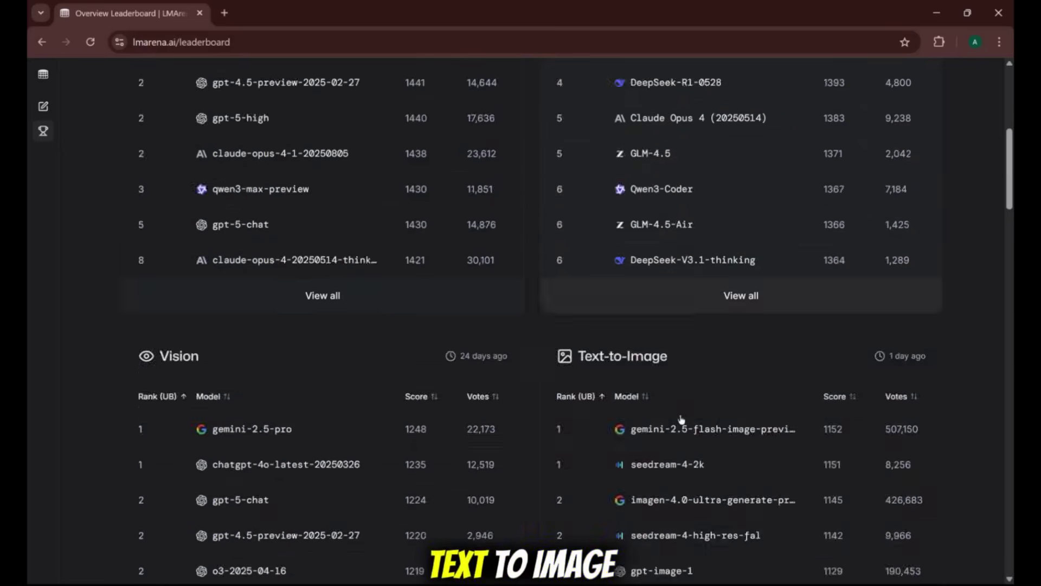
pyautogui.scroll(-1, 733, 287)
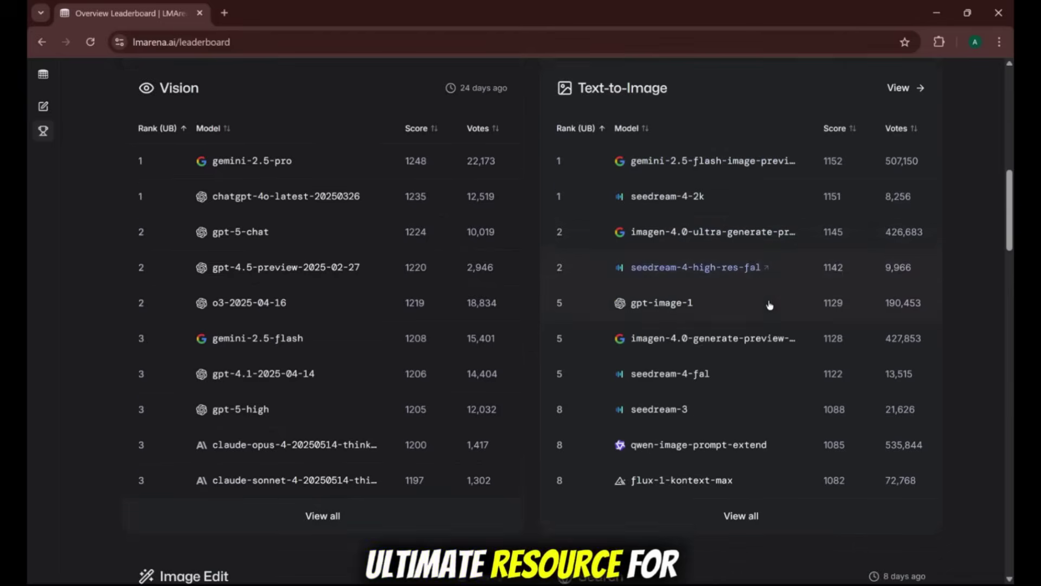
pyautogui.scroll(-16, 338, 362)
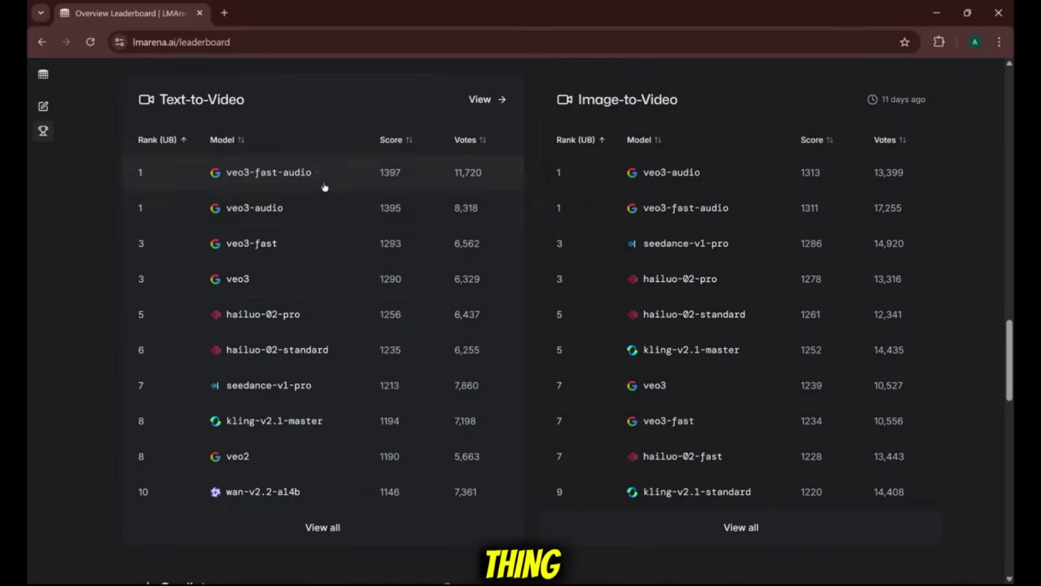
pyautogui.scroll(-16, 225, 463)
pyautogui.scroll(-5, 224, 463)
pyautogui.scroll(11, 105, 418)
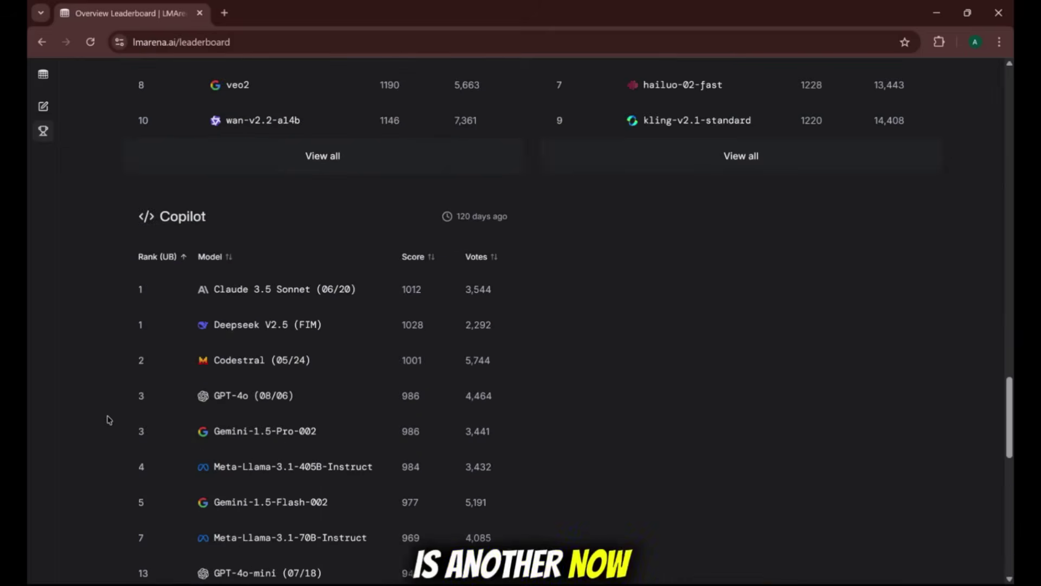
# Start a new chat and log in to LMArena through Continue with Google, granting access
pyautogui.click(43, 75)
pyautogui.click(63, 105)
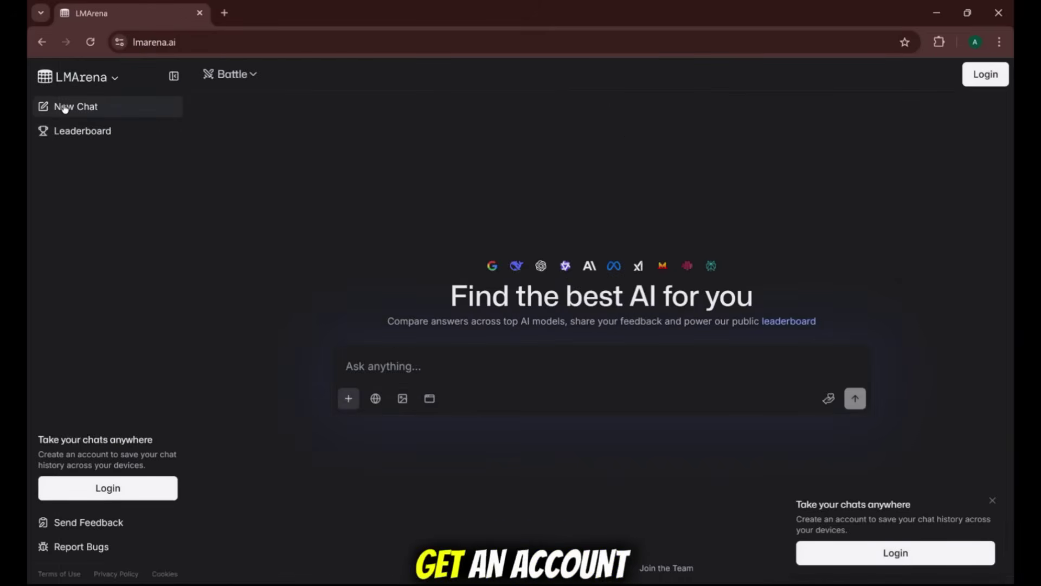
pyautogui.click(108, 491)
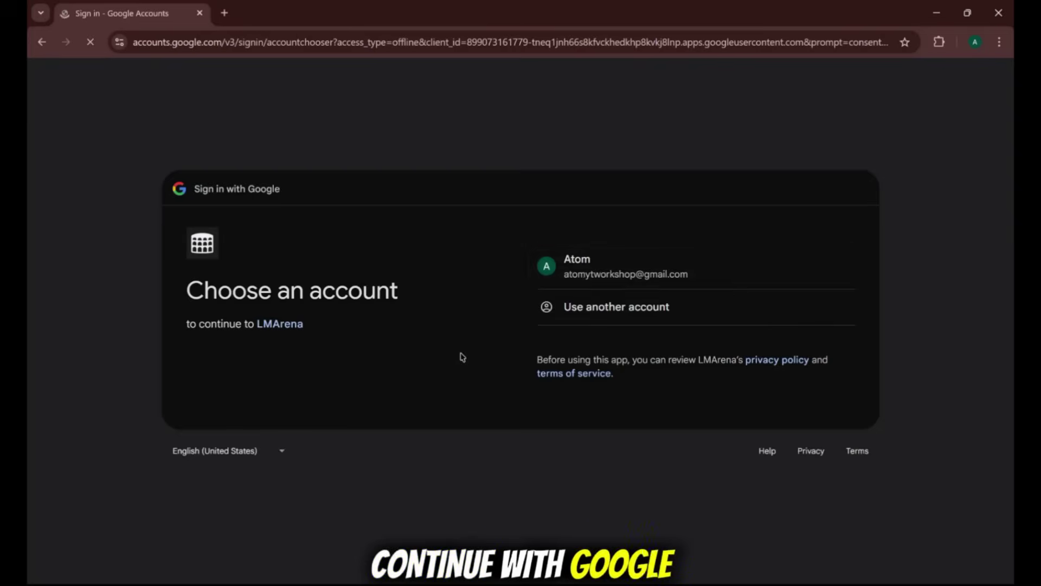
pyautogui.click(583, 276)
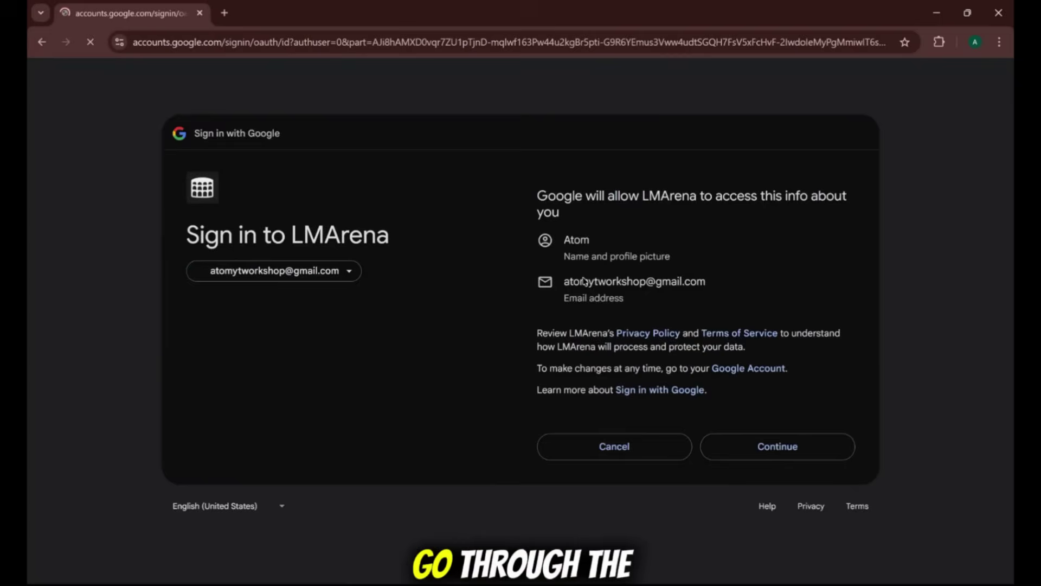
pyautogui.click(767, 458)
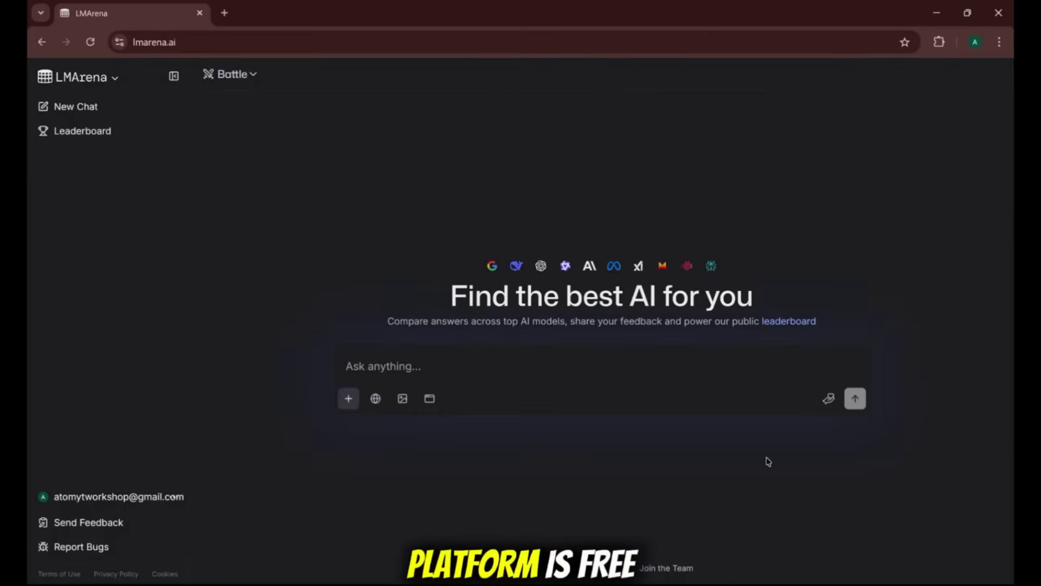
# Check the chat-mode list, collapse the sidebar to icons, and reopen the Battle mode dropdown
pyautogui.click(384, 372)
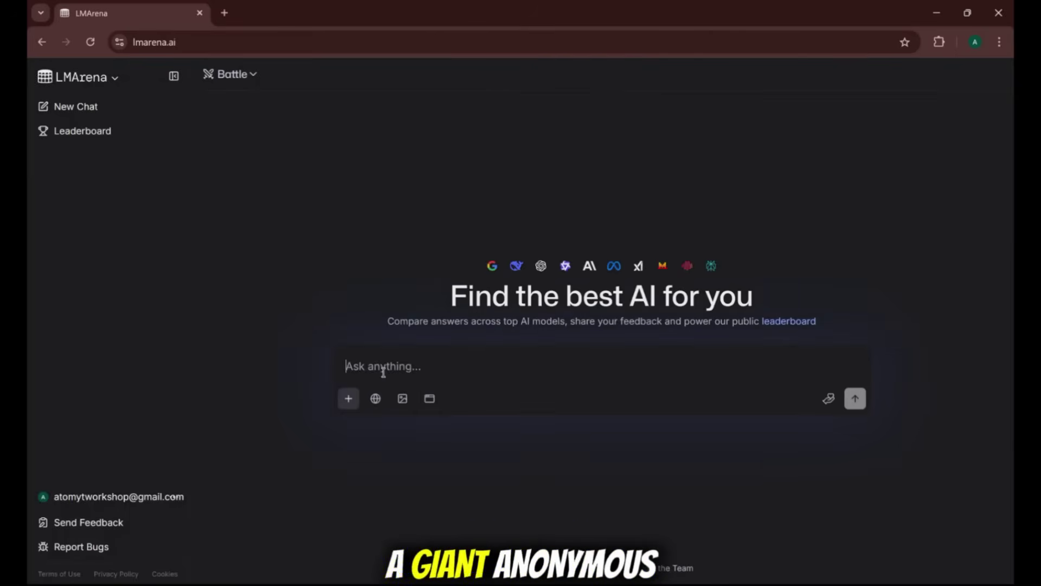
pyautogui.click(238, 79)
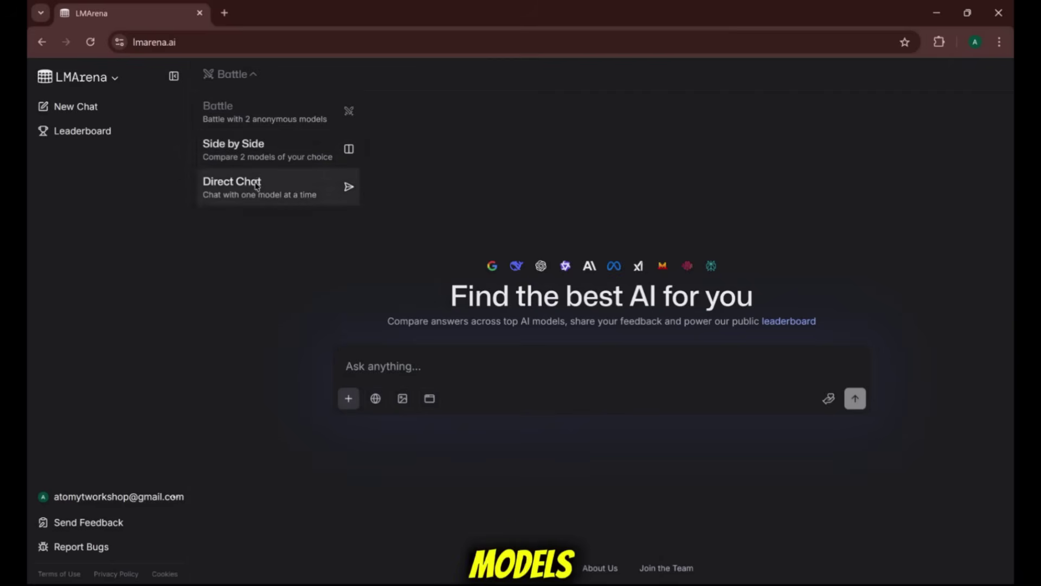
pyautogui.click(273, 129)
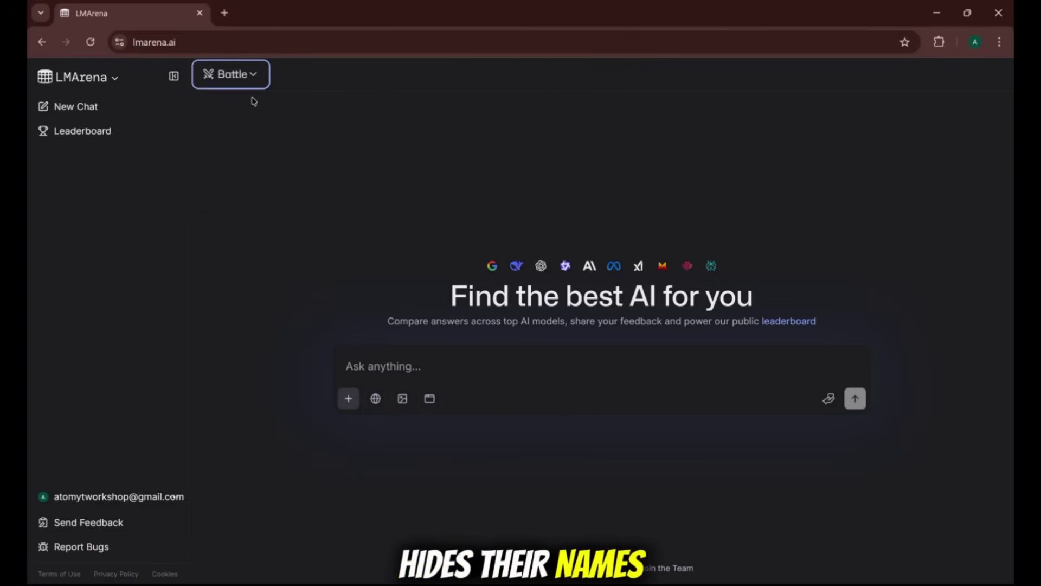
pyautogui.click(412, 356)
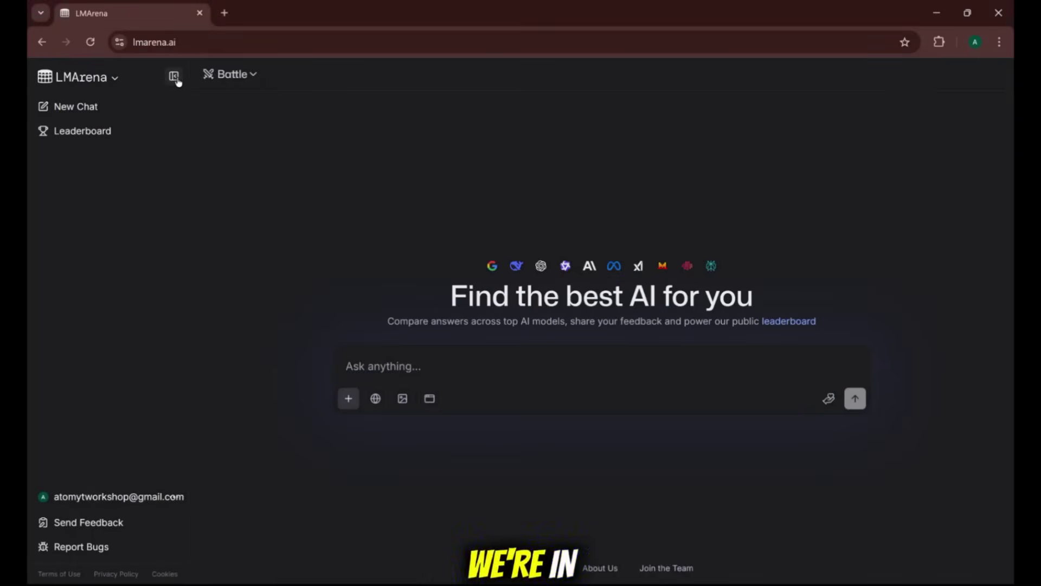
pyautogui.click(174, 78)
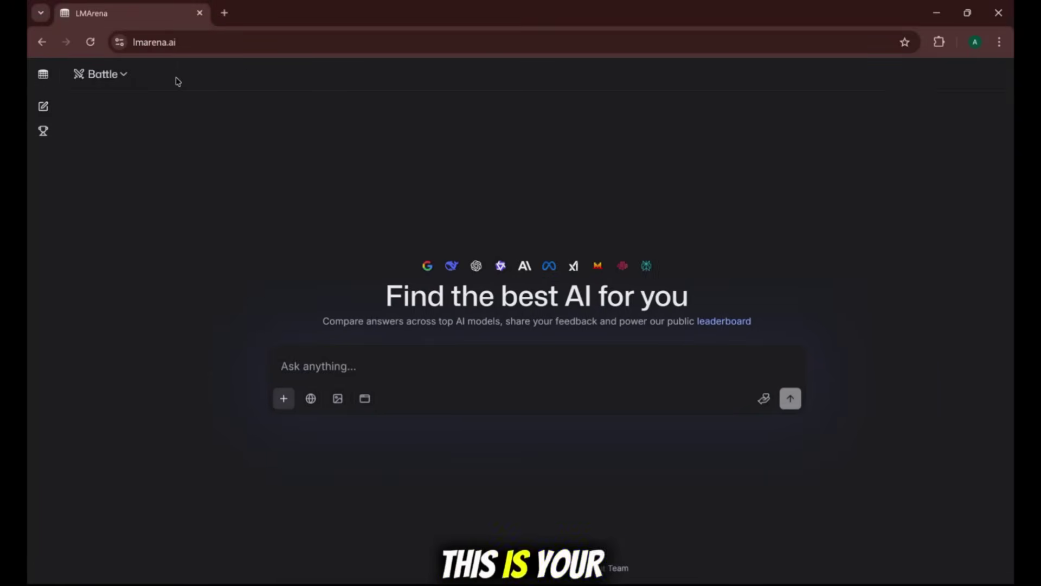
pyautogui.click(106, 74)
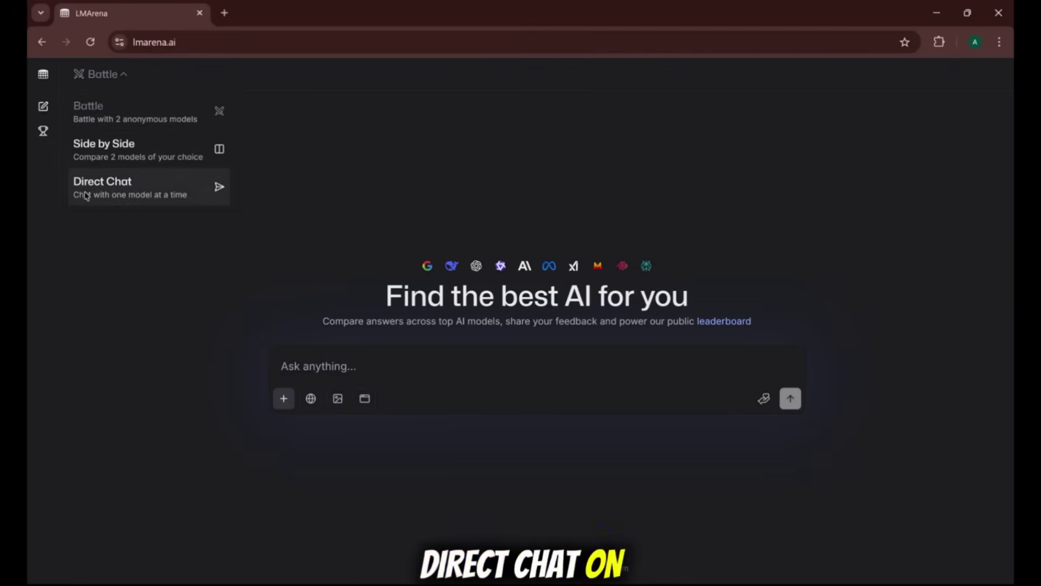
# Switch to Direct Chat and choose gpt-5-high as the model
pyautogui.click(170, 194)
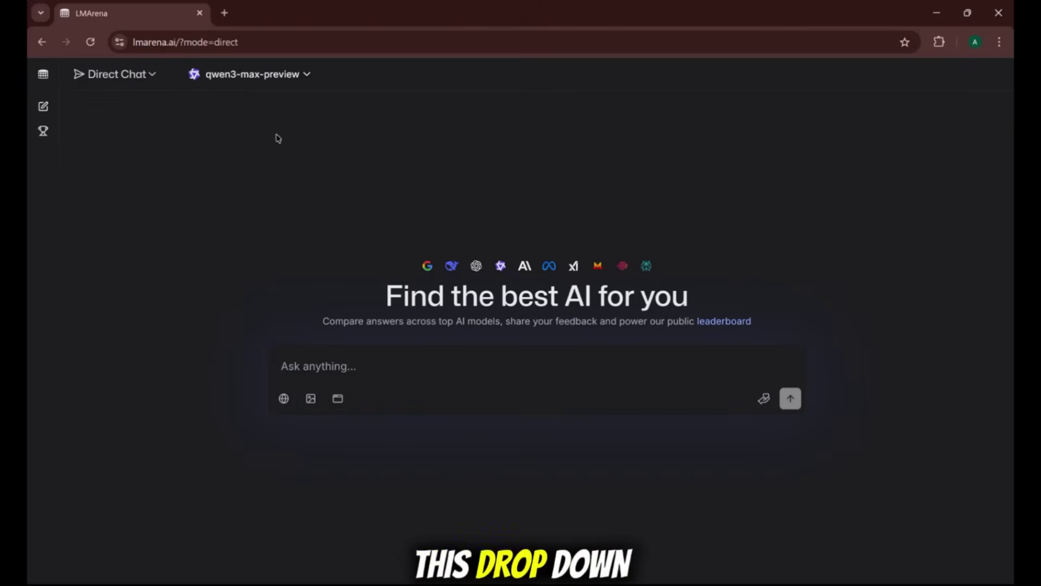
pyautogui.click(234, 74)
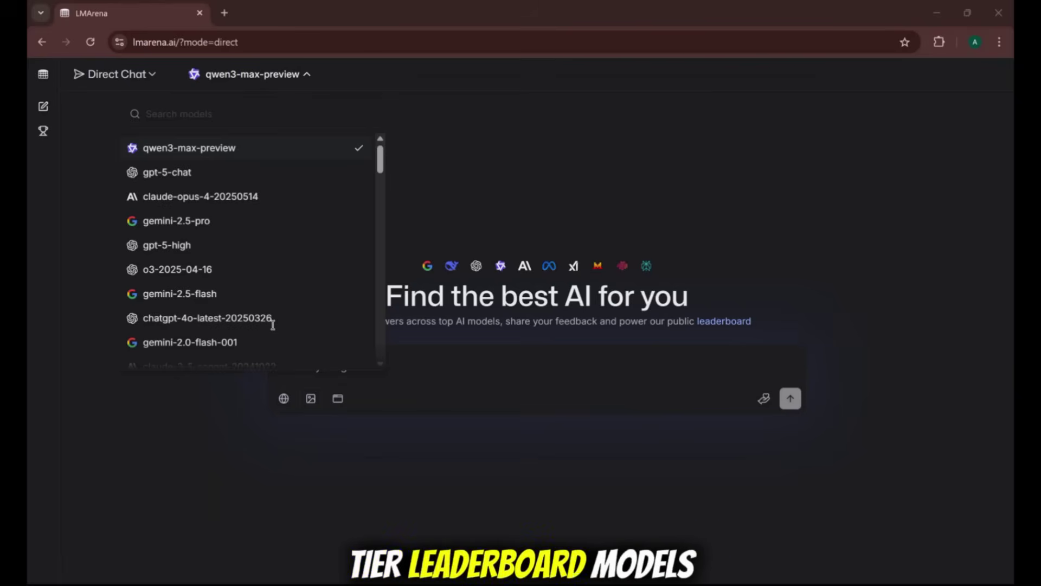
pyautogui.scroll(-1, 179, 187)
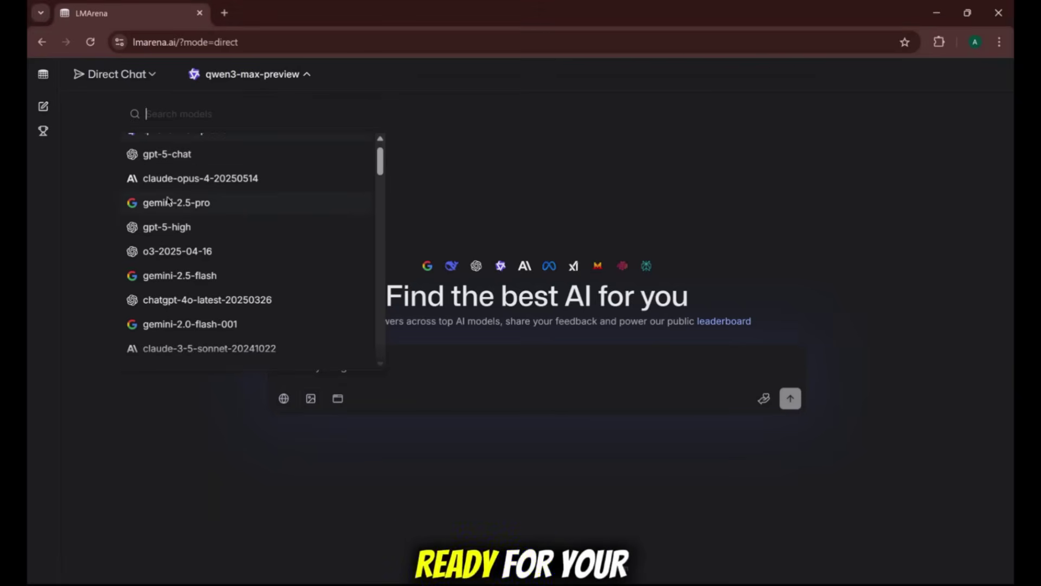
pyautogui.scroll(1, 157, 184)
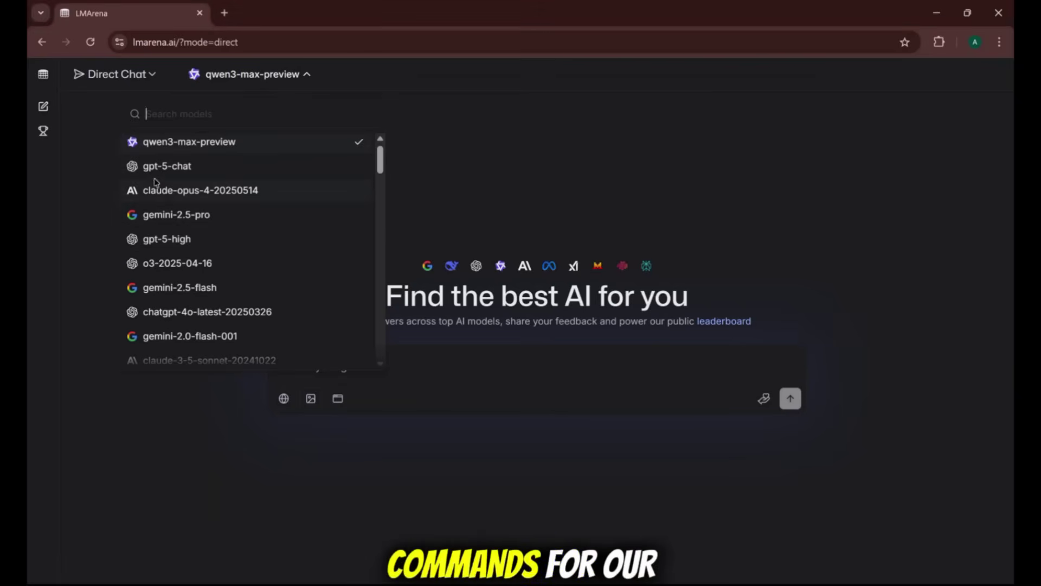
pyautogui.click(165, 245)
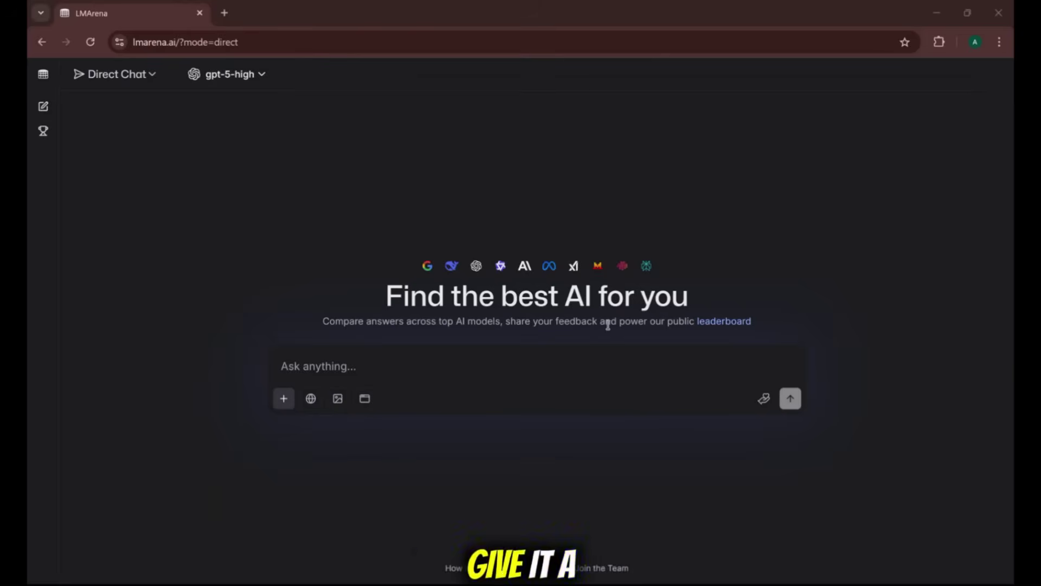
# Paste and send the business-consultant prompt for 5 ideas under $100, agreeing to the terms
pyautogui.click(591, 357)
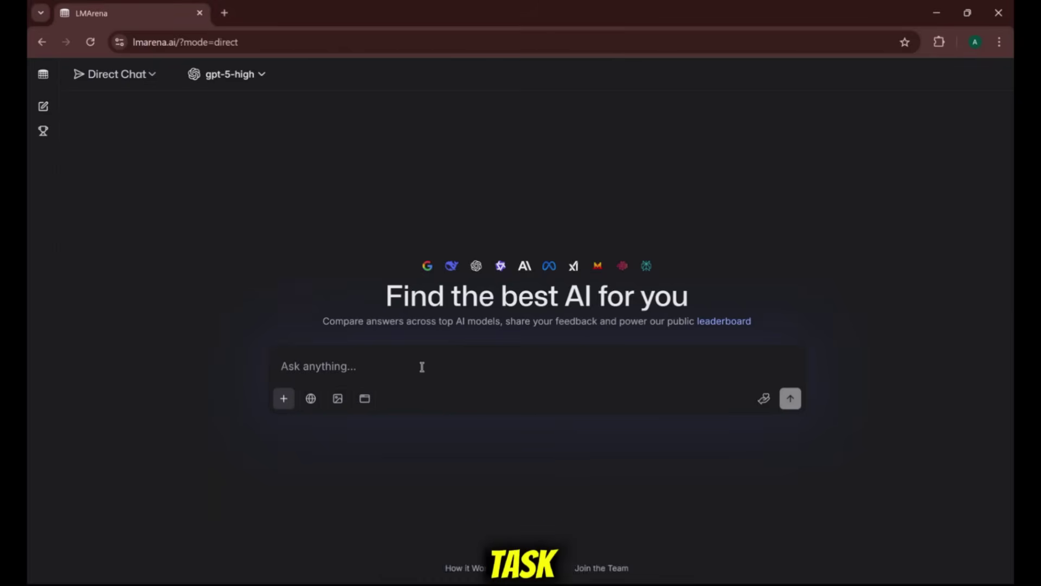
pyautogui.write('You are a genius business consultant. Give me 5 unconventional, high-leverage business ideas I could start tomorrow with less than $100.')
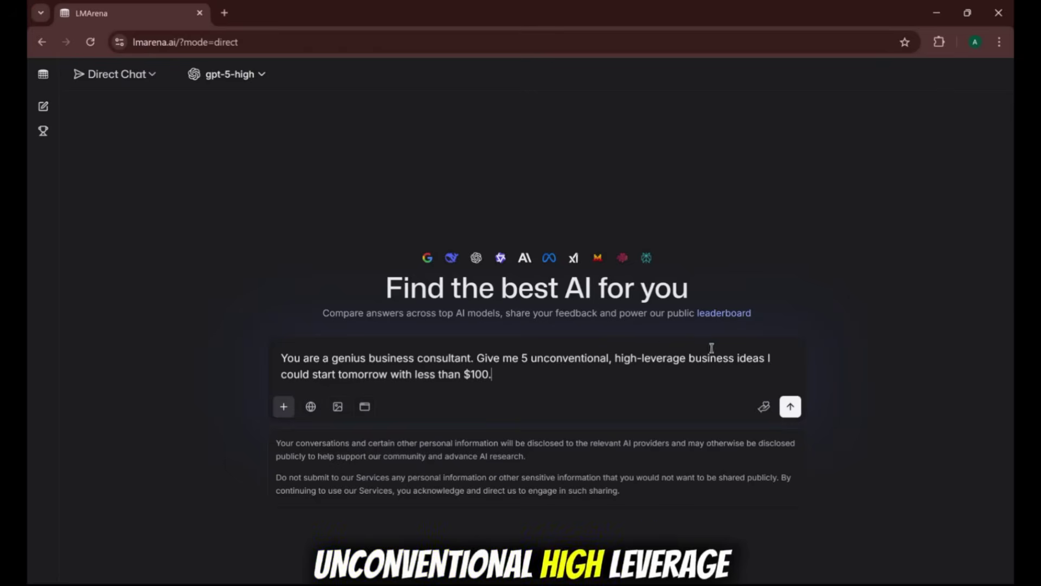
pyautogui.click(789, 410)
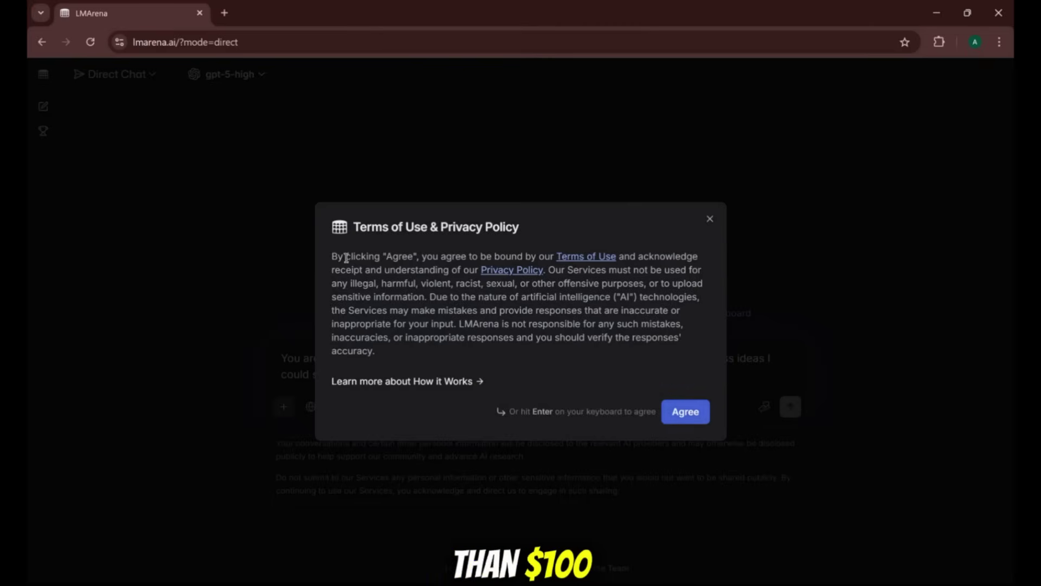
pyautogui.moveTo(353, 227); pyautogui.dragTo(520, 229)
pyautogui.click(522, 230)
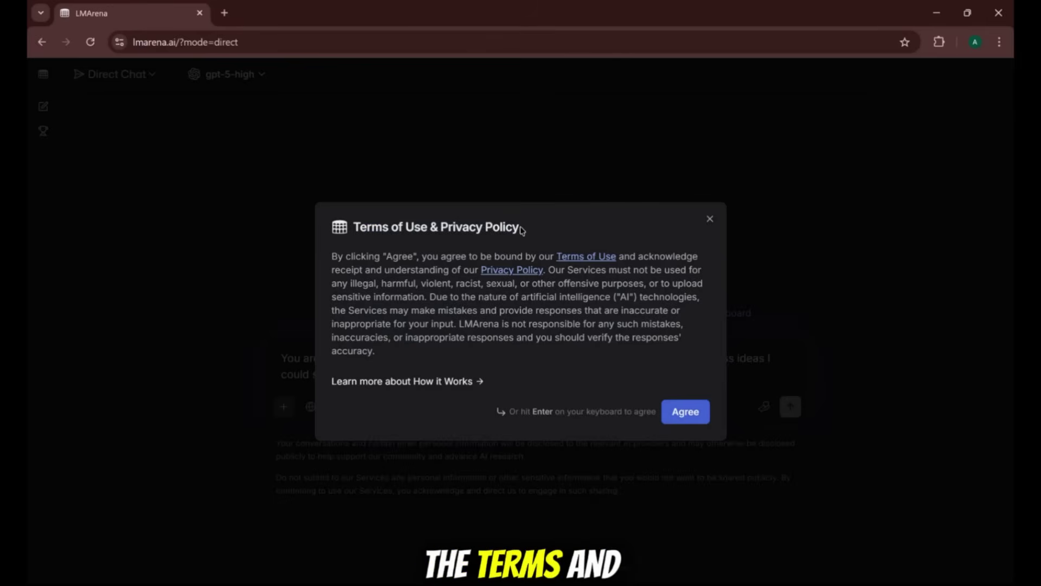
pyautogui.click(680, 412)
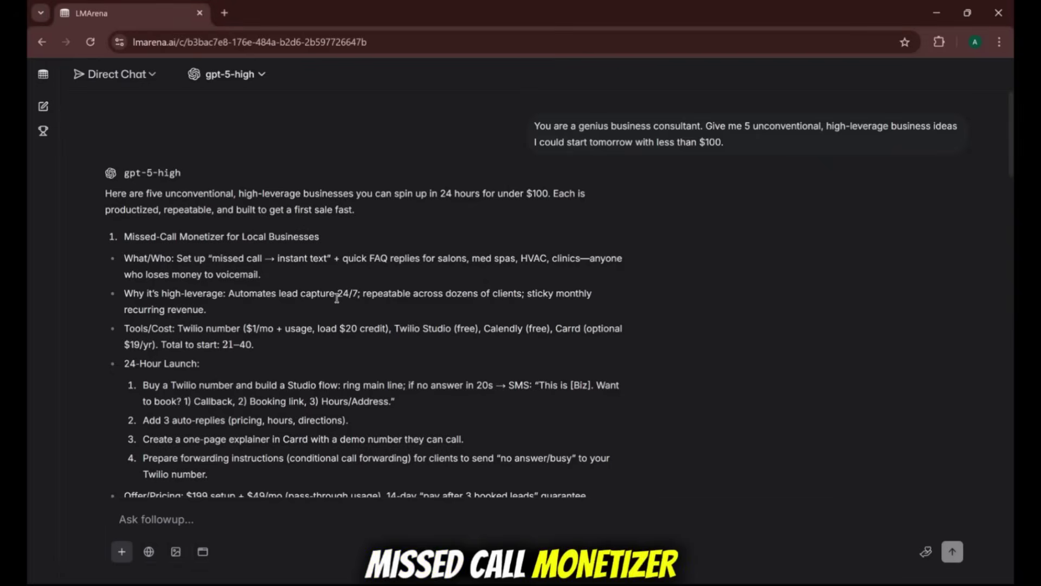
# Read gpt-5-high's answer from its opening sentence through the first business ideas
pyautogui.moveTo(105, 193); pyautogui.dragTo(543, 194)
pyautogui.click(115, 214)
pyautogui.scroll(-2, 115, 214)
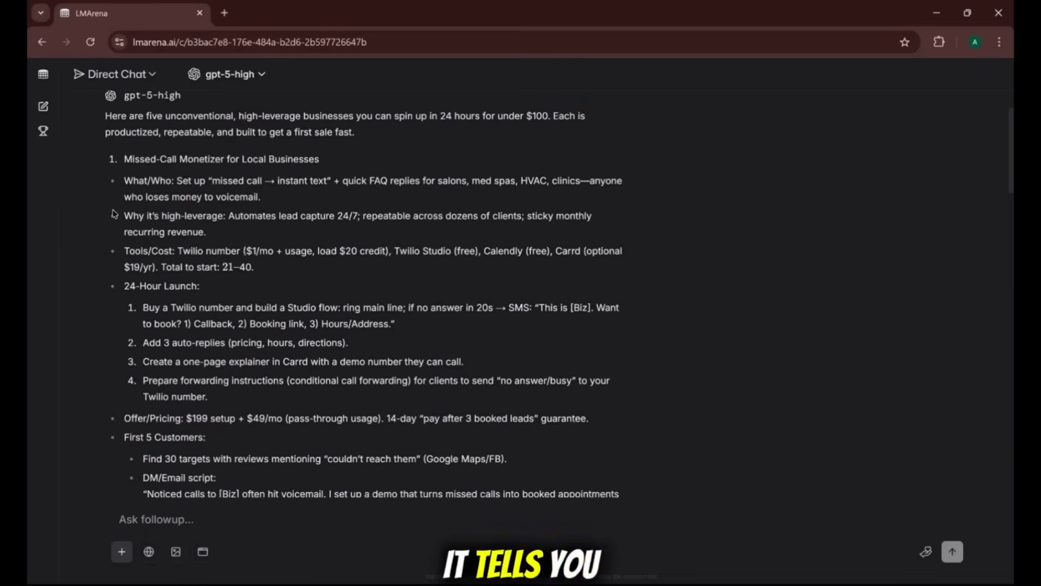
pyautogui.scroll(-1, 640, 214)
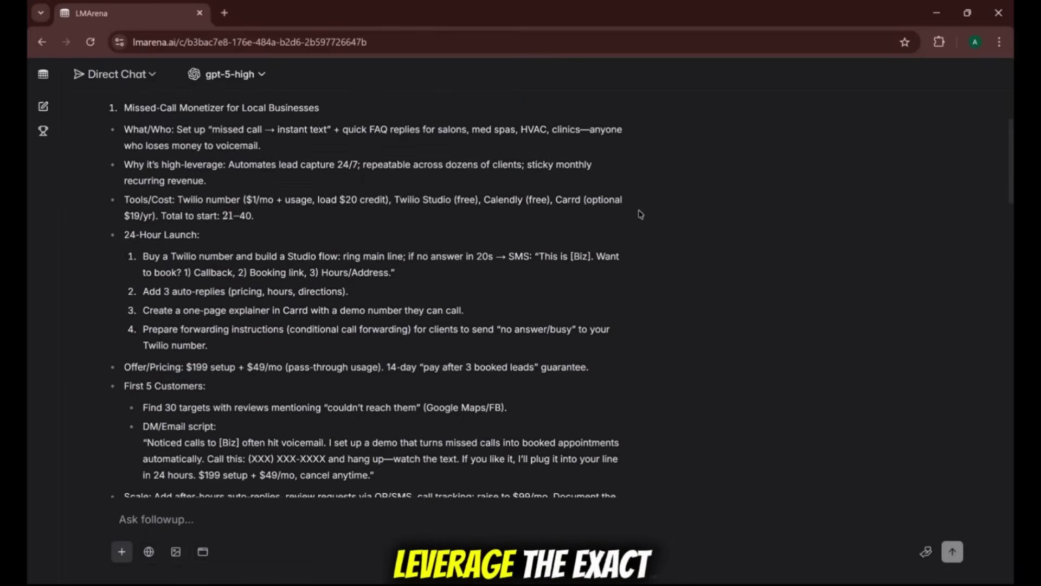
pyautogui.scroll(-2, 640, 214)
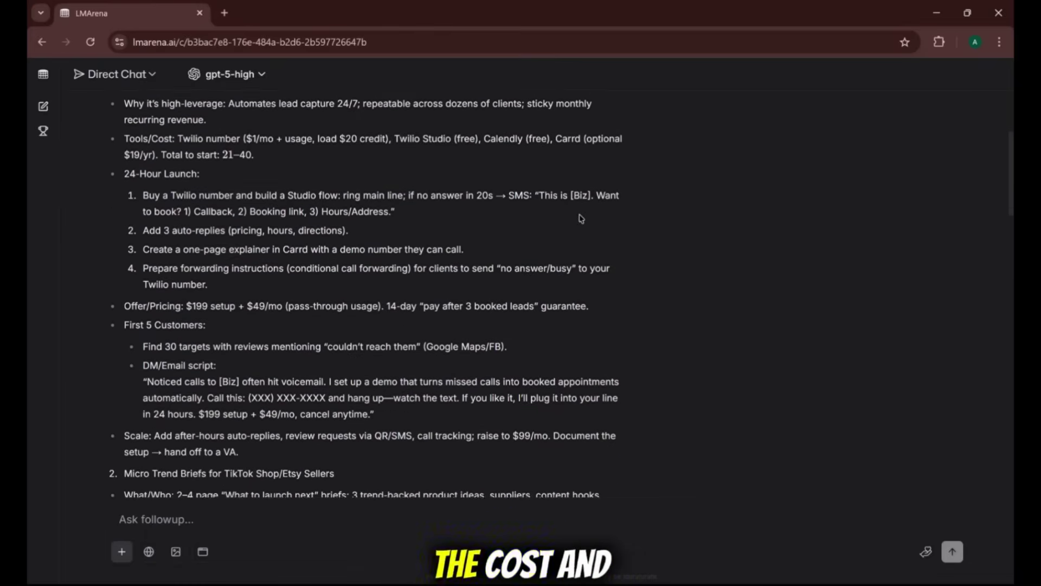
pyautogui.scroll(-1, 646, 191)
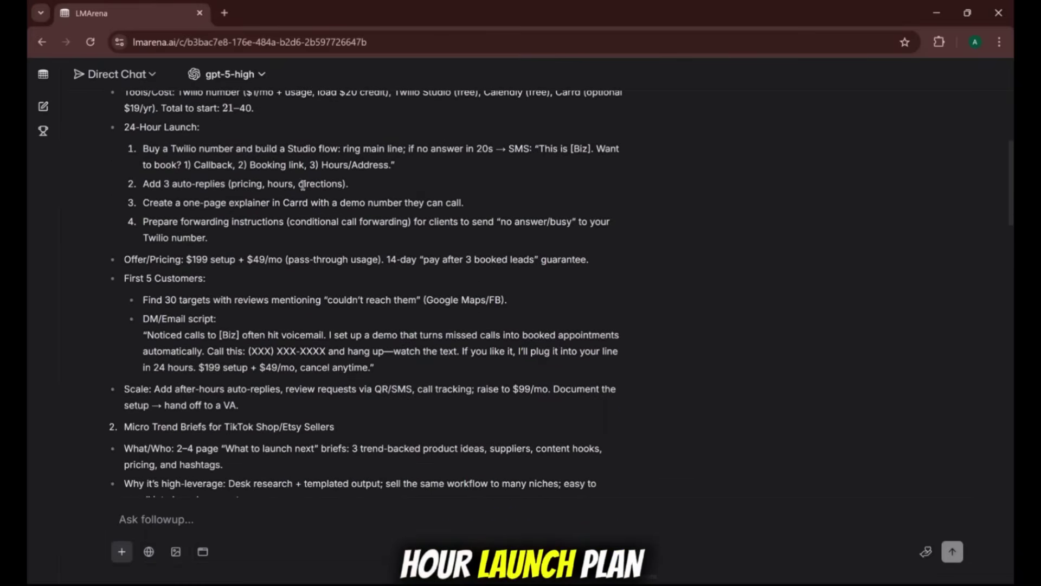
pyautogui.scroll(-1, 303, 185)
pyautogui.scroll(-1, 442, 183)
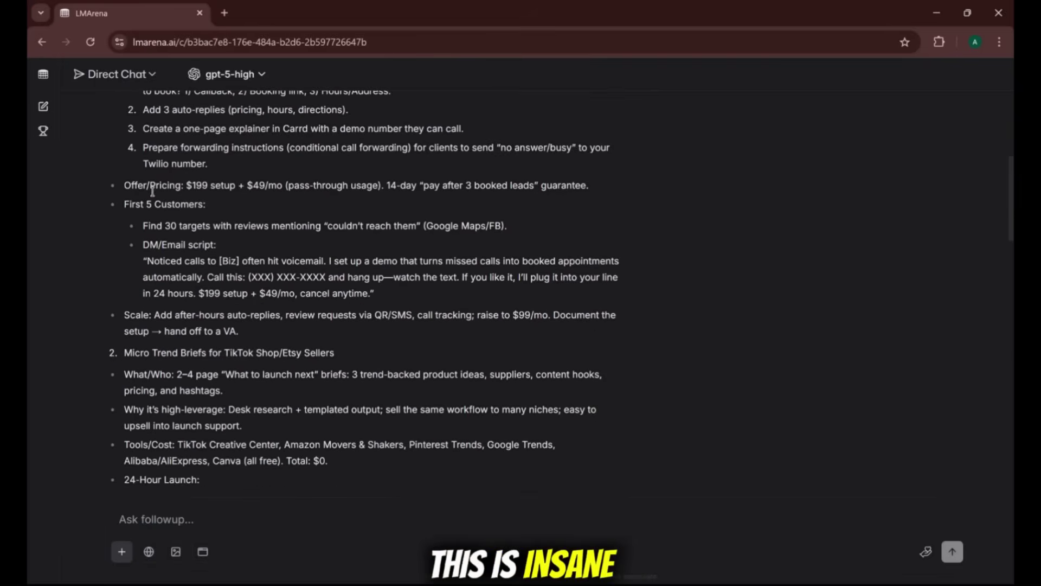
pyautogui.scroll(-1, 152, 190)
# Continue to idea 5 and the quick execution playbook, then scroll back up toward the prompt
pyautogui.moveTo(152, 192); pyautogui.dragTo(361, 195)
pyautogui.click(255, 196)
pyautogui.scroll(-2, 254, 197)
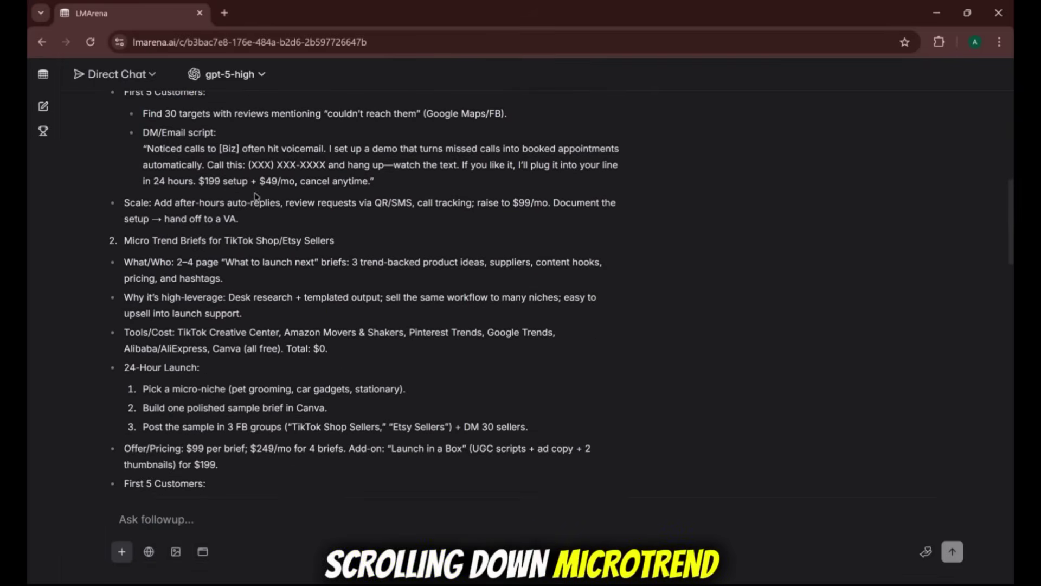
pyautogui.scroll(-2, 255, 196)
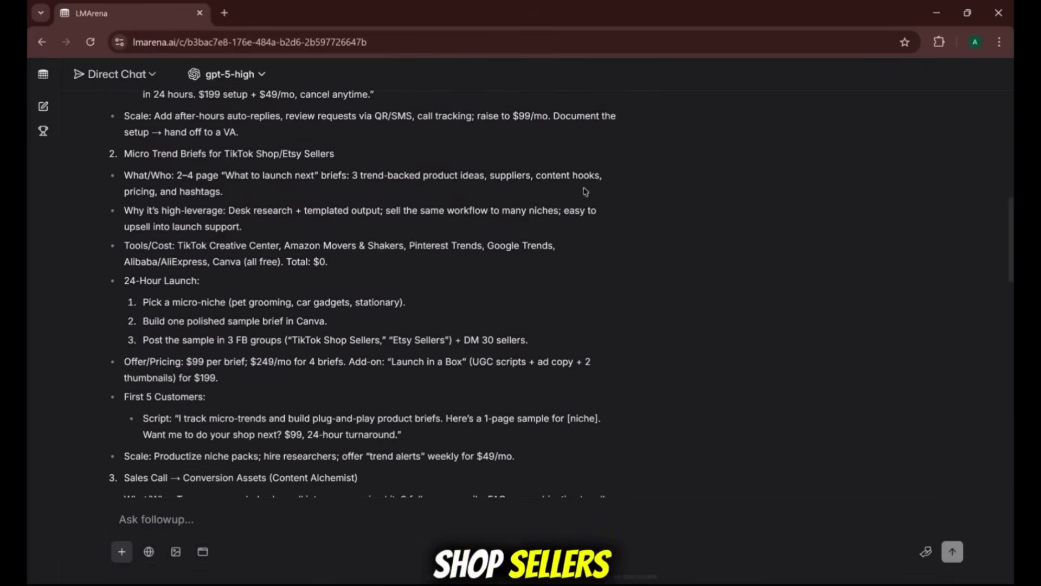
pyautogui.scroll(-4, 586, 191)
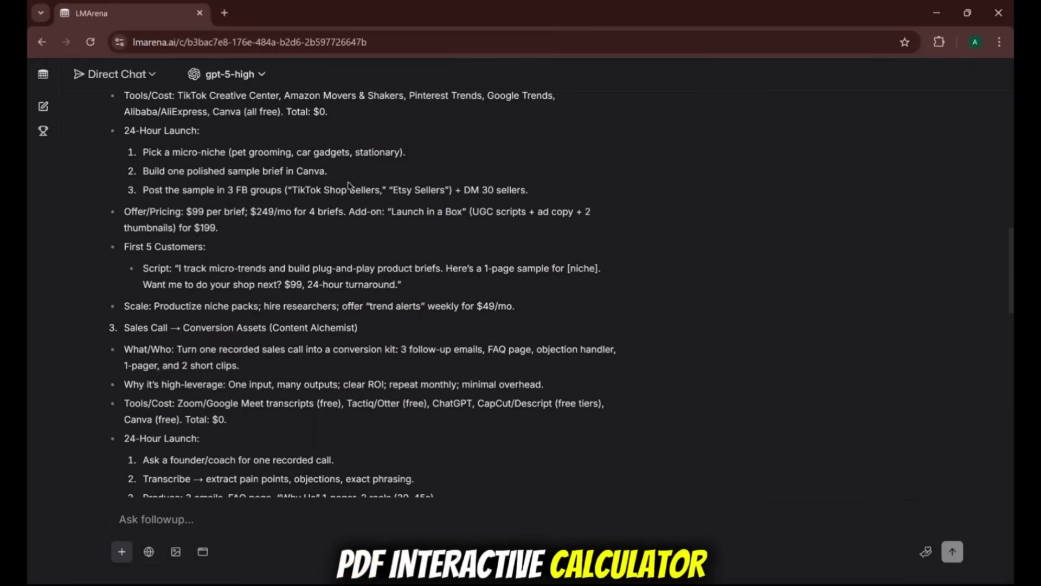
pyautogui.scroll(-15, 348, 186)
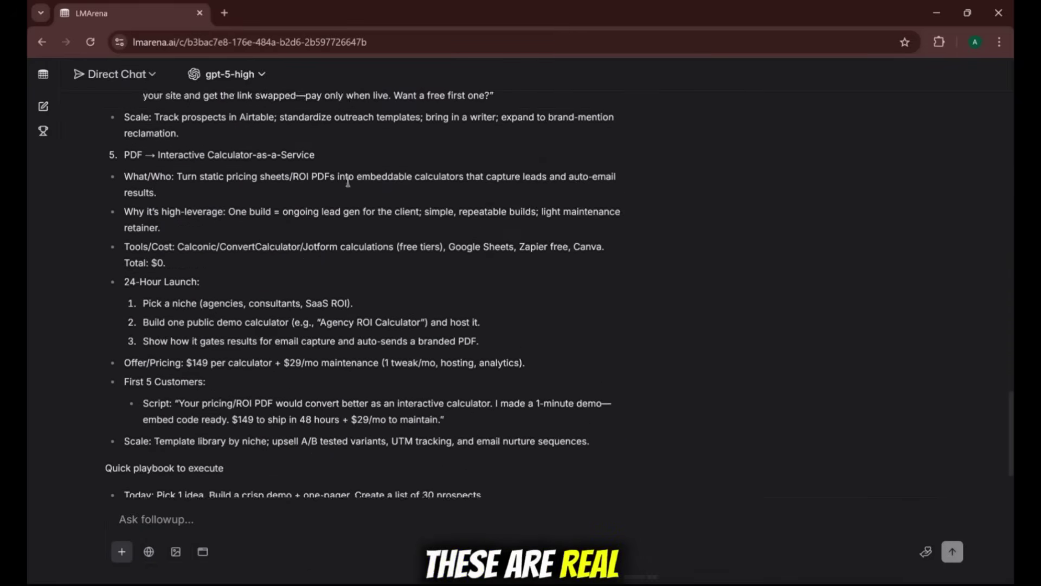
pyautogui.scroll(-4, 347, 183)
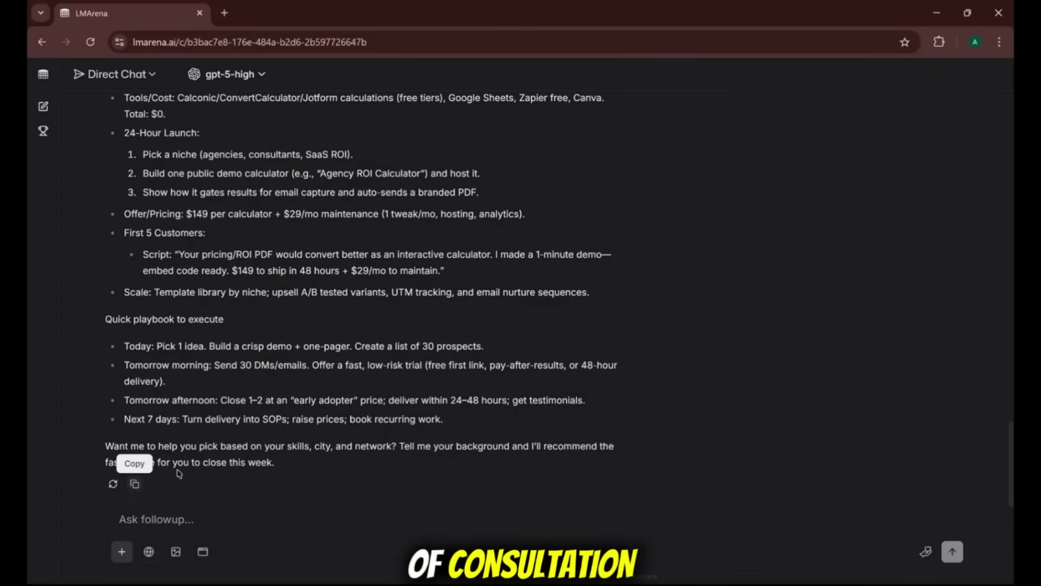
pyautogui.scroll(15, 300, 466)
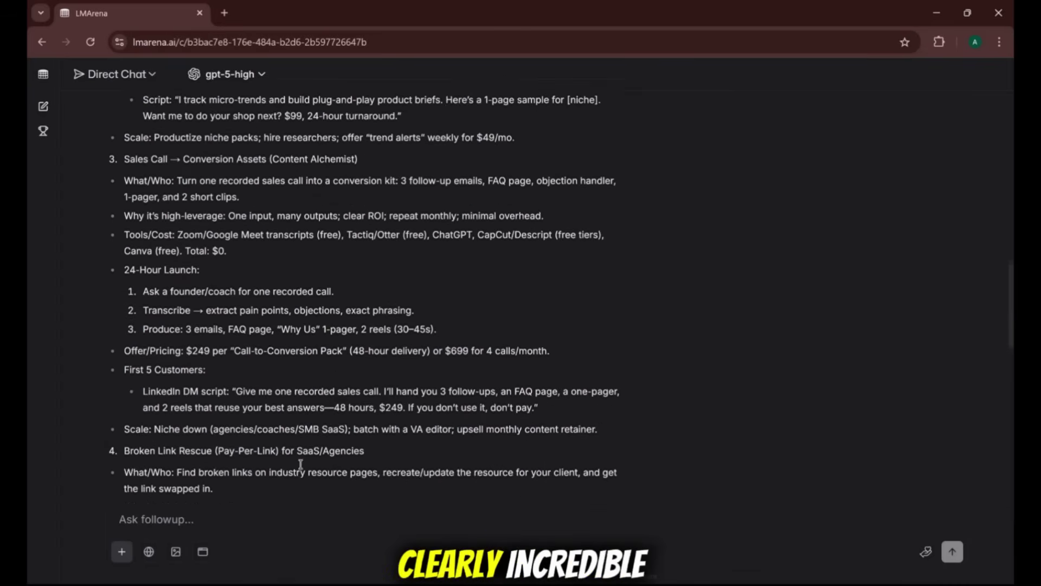
pyautogui.scroll(10, 301, 465)
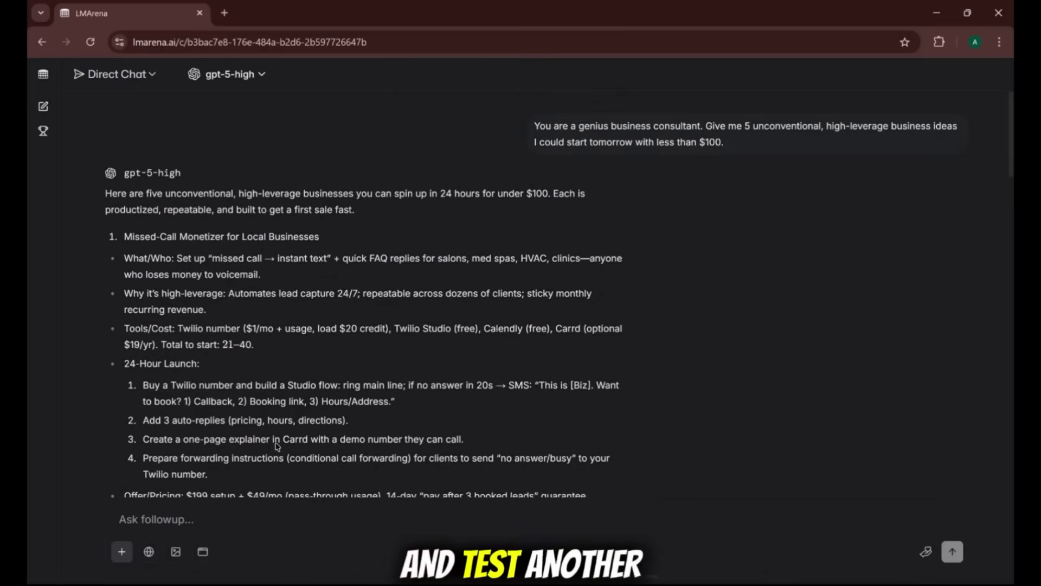
# Open a new chat, choose gemini-2.5-pro, and paste the productivity-coach prompt about a chaotic week
pyautogui.click(43, 107)
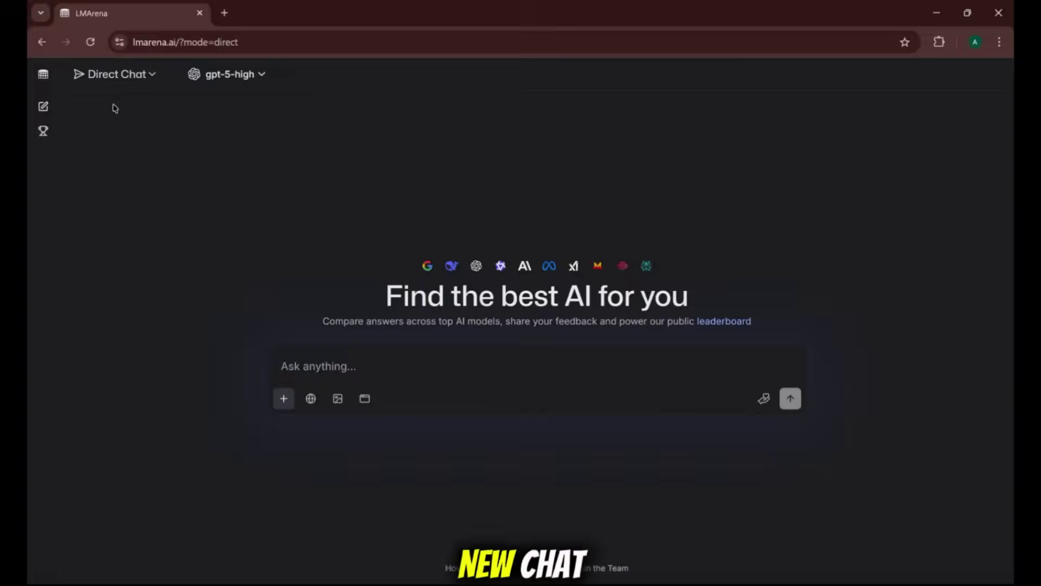
pyautogui.click(257, 79)
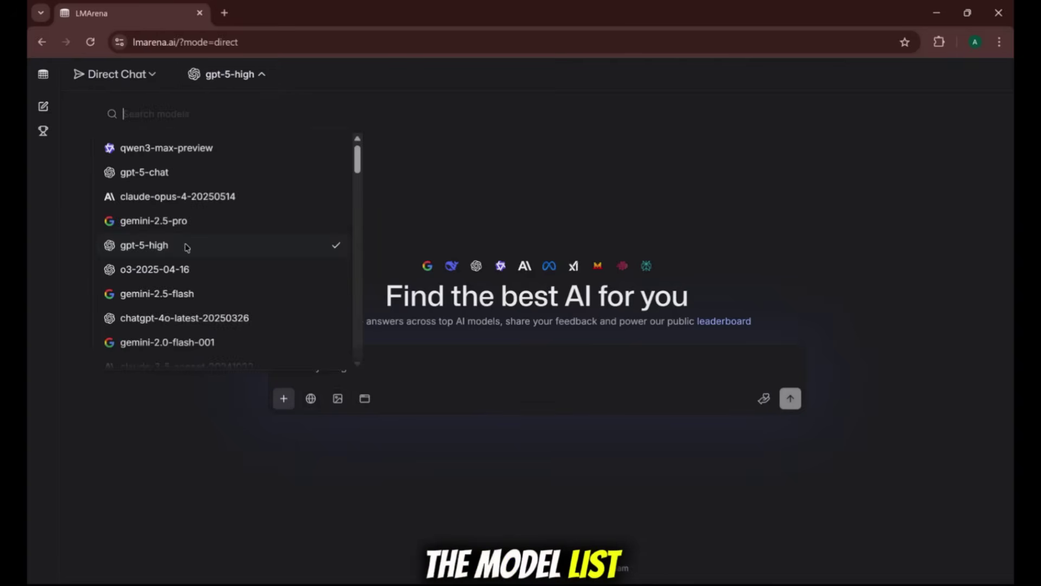
pyautogui.click(182, 217)
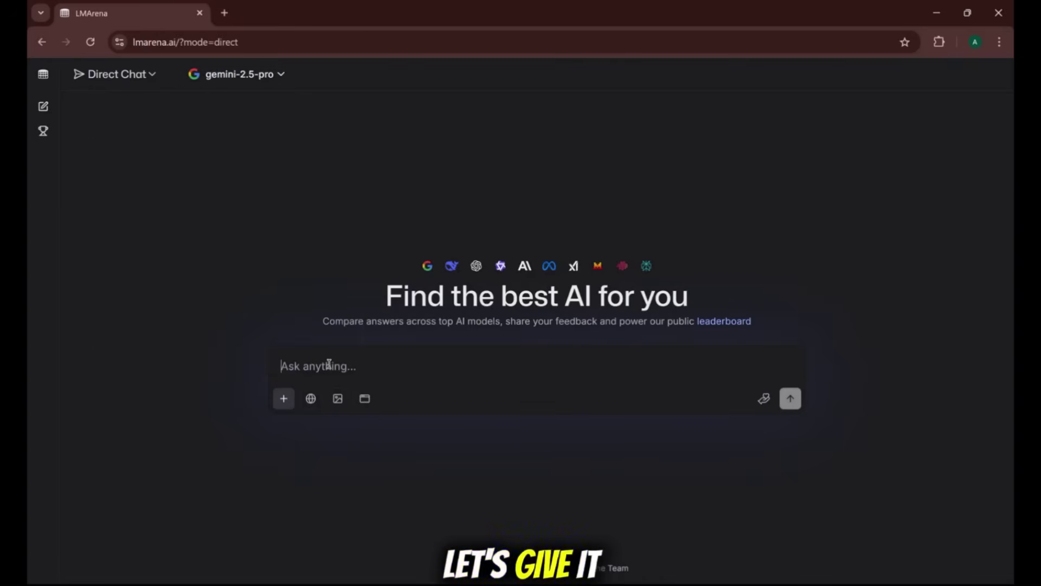
pyautogui.write("You are the world's best productivity coach. My week is chaotic. Re-organize it, tell me what to delegate or drop, and create a new, optimized schedule that gives me back at least 5 hours of free time.")
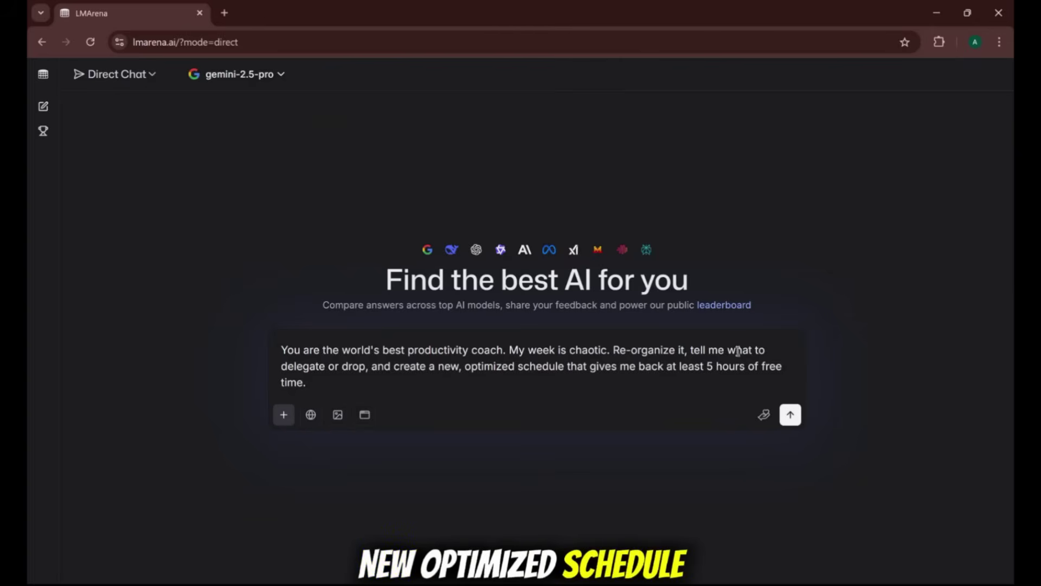
# Send the productivity-coach prompt to gemini-2.5-pro, then cancel the new-chat warning raised by Web Search
pyautogui.click(791, 414)
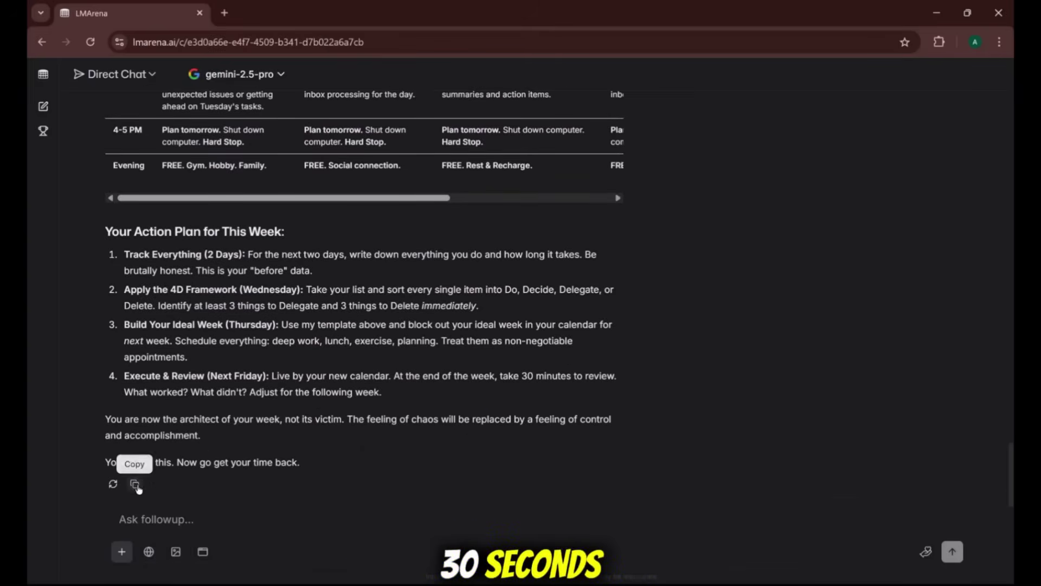
pyautogui.click(148, 552)
pyautogui.click(678, 277)
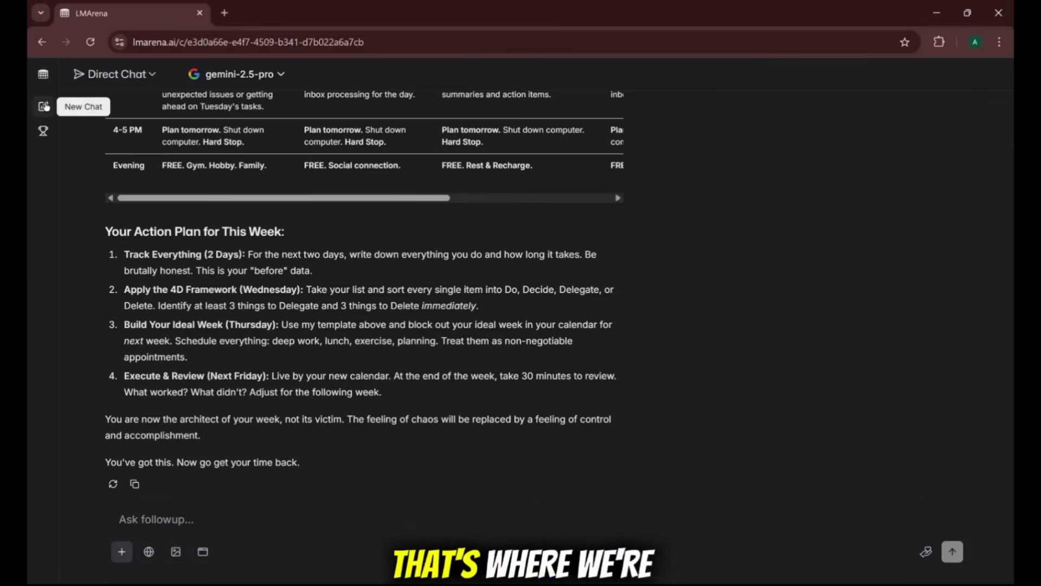
# Start a new chat with the astronaut-on-Mars prompt and switch it to image generation
pyautogui.click(44, 105)
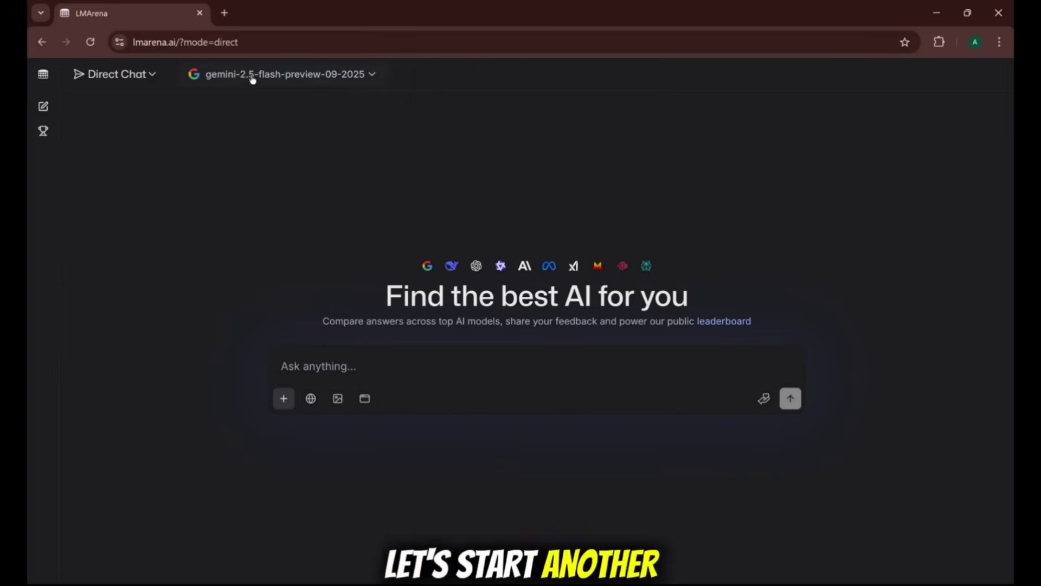
pyautogui.write('Photorealistic image of an astronaut discovering a glowing, alien artifact on Mars, cinematic lighting."')
pyautogui.click(337, 406)
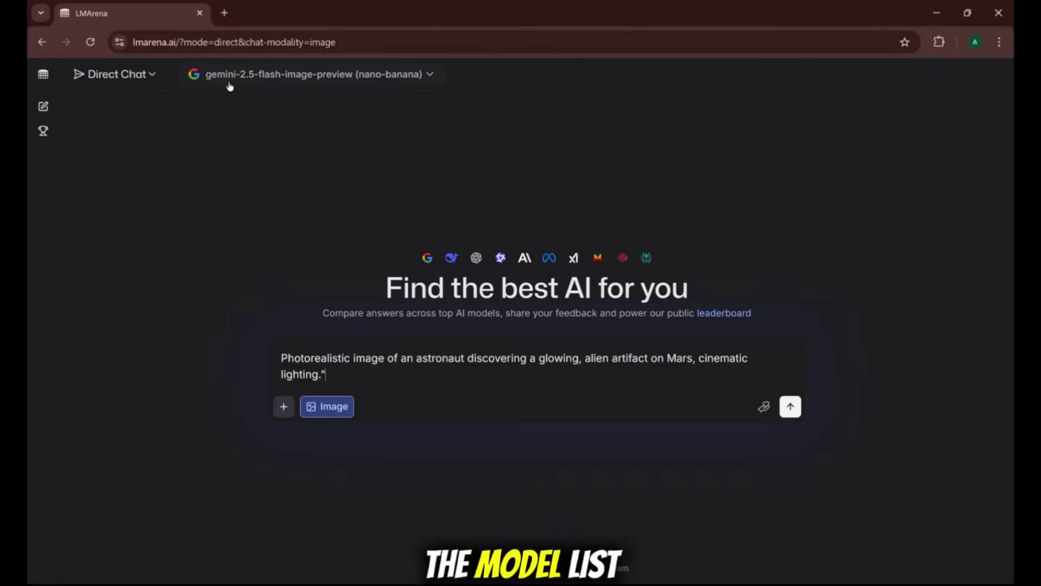
# Keep nano-banana as the image model and send it the astronaut prompt
pyautogui.click(418, 82)
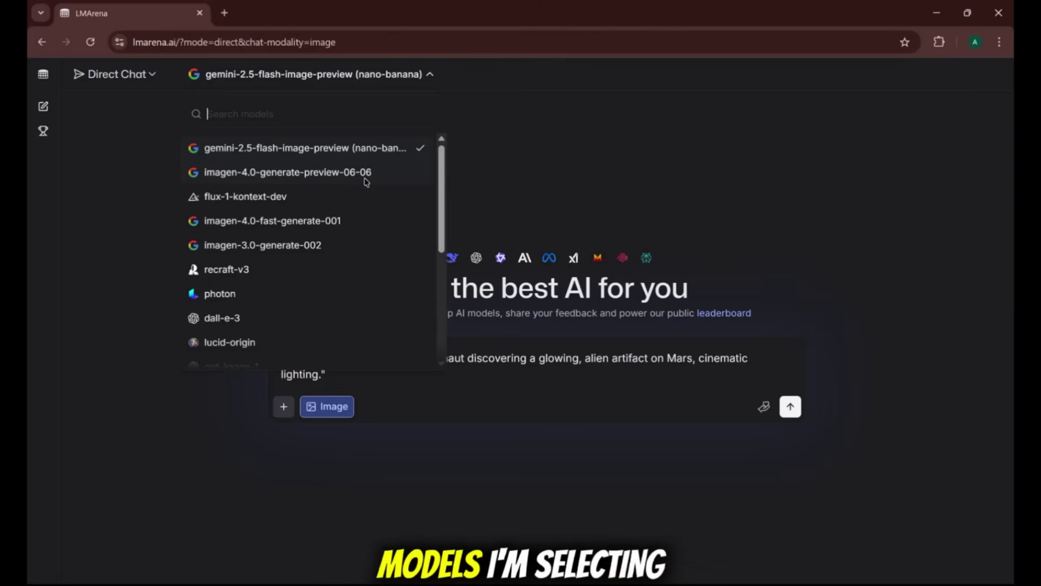
pyautogui.scroll(-1, 366, 181)
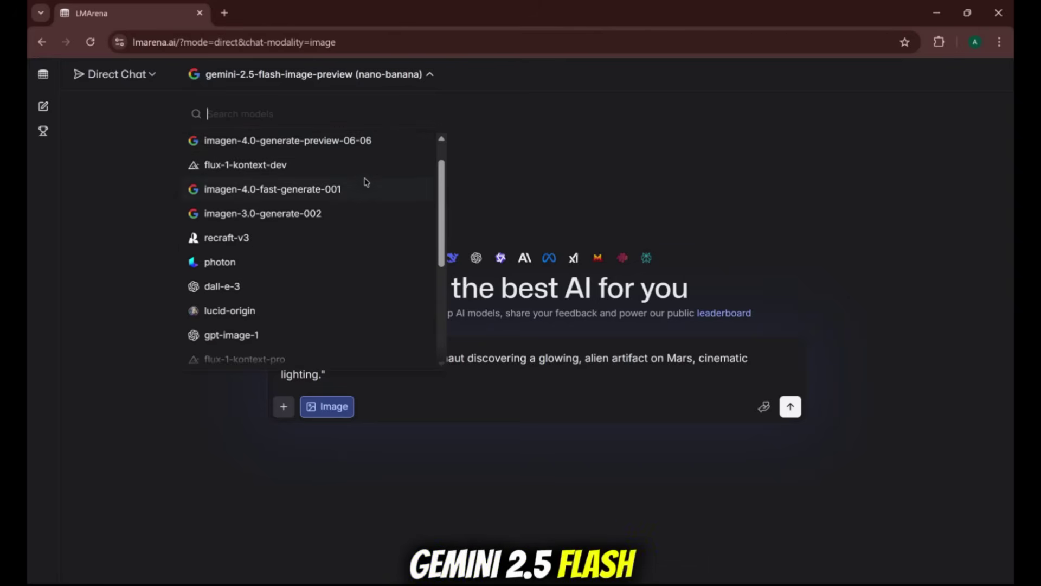
pyautogui.scroll(-3, 366, 182)
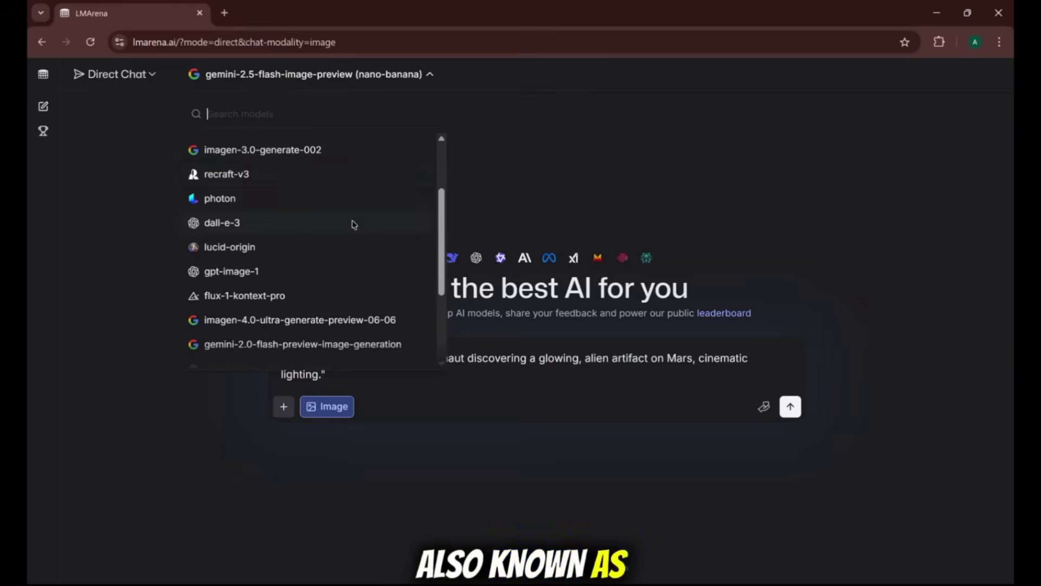
pyautogui.scroll(-5, 354, 224)
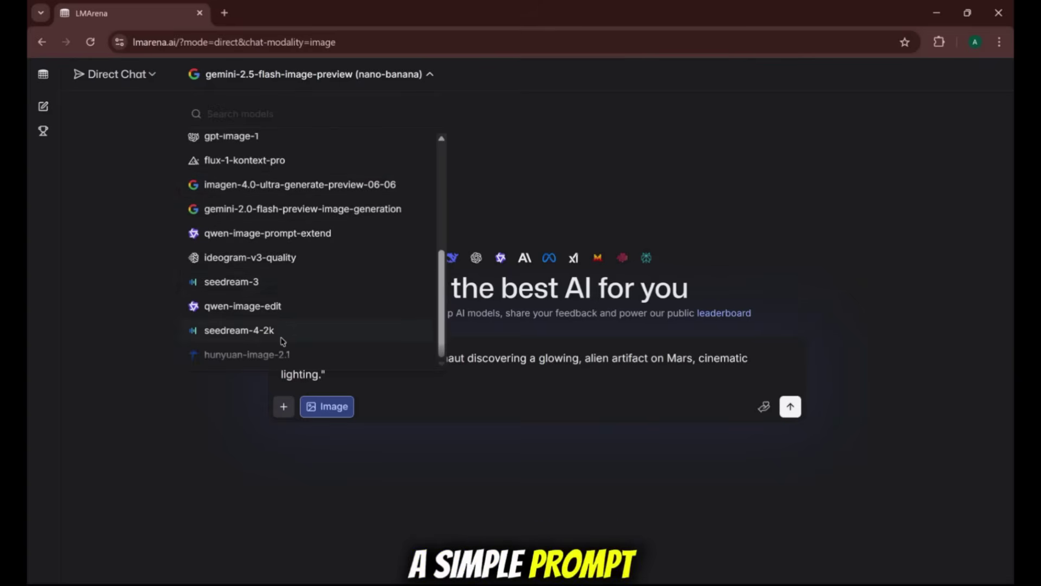
pyautogui.click(460, 384)
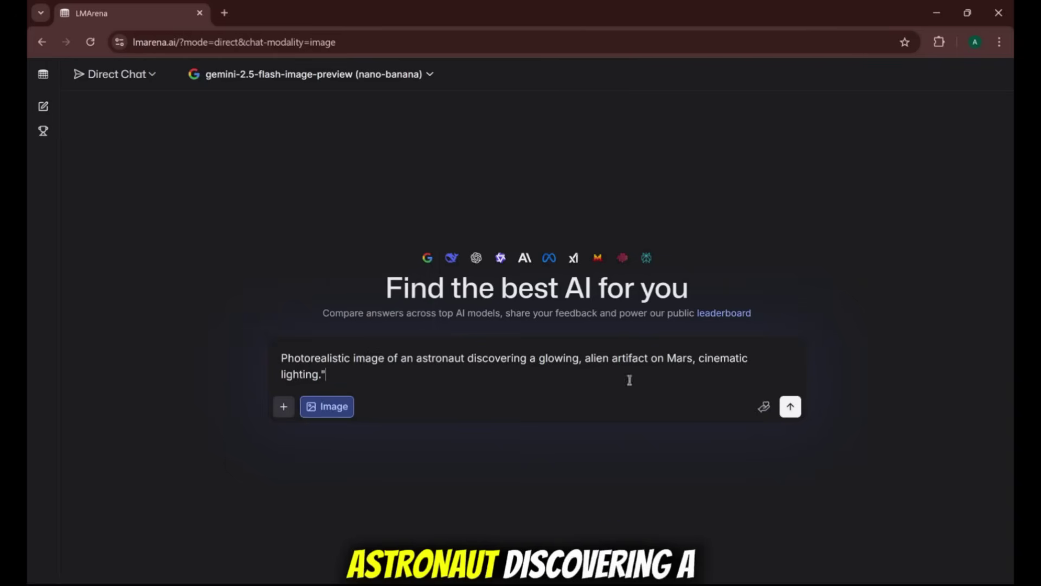
pyautogui.click(790, 406)
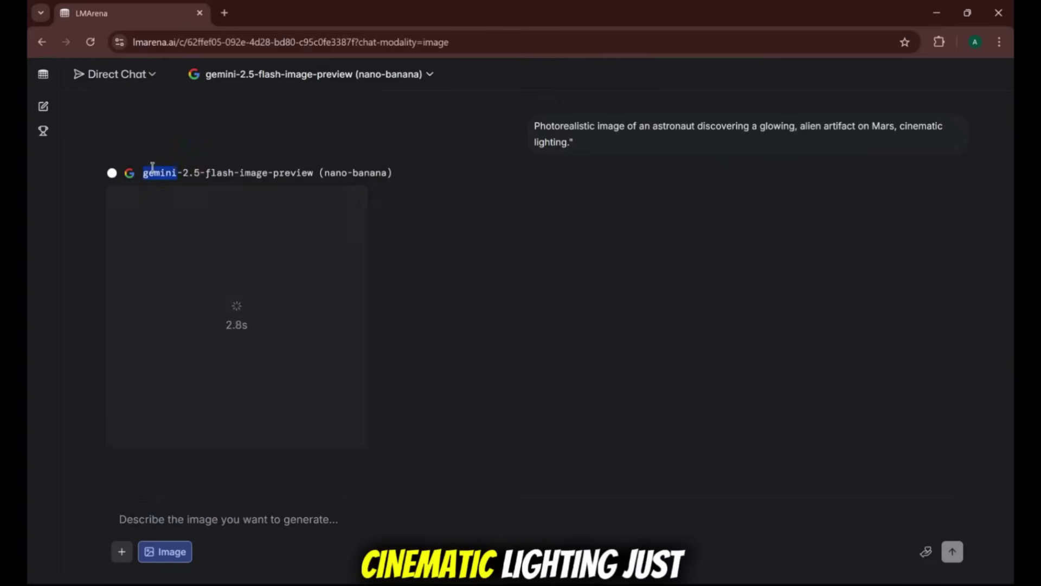
pyautogui.moveTo(152, 167); pyautogui.dragTo(332, 172)
pyautogui.click(336, 172)
# View the nano-banana astronaut image enlarged, download it, and regenerate it
pyautogui.doubleClick(336, 172)
pyautogui.click(413, 246)
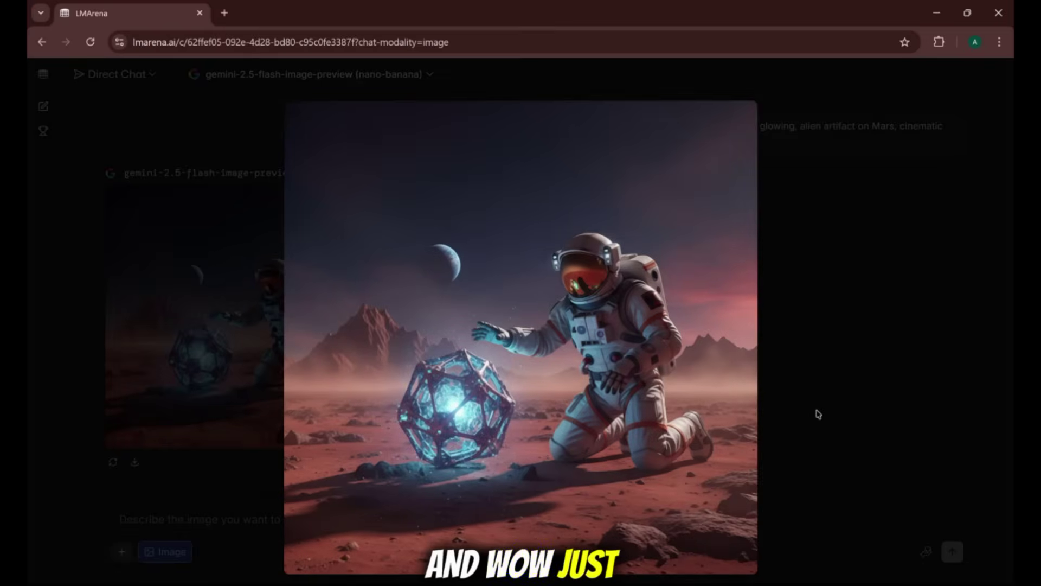
pyautogui.click(816, 414)
pyautogui.click(135, 462)
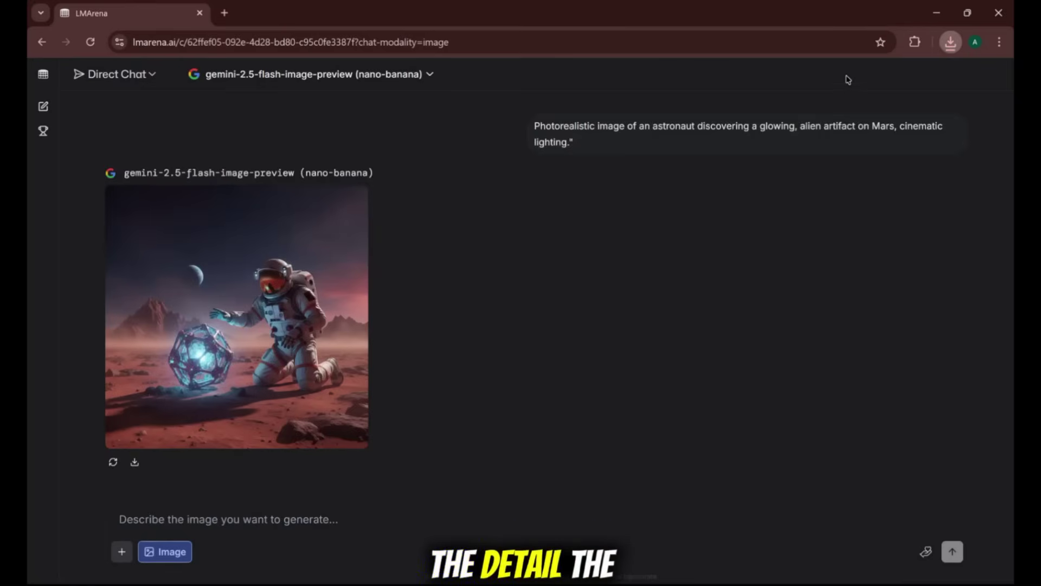
pyautogui.click(113, 462)
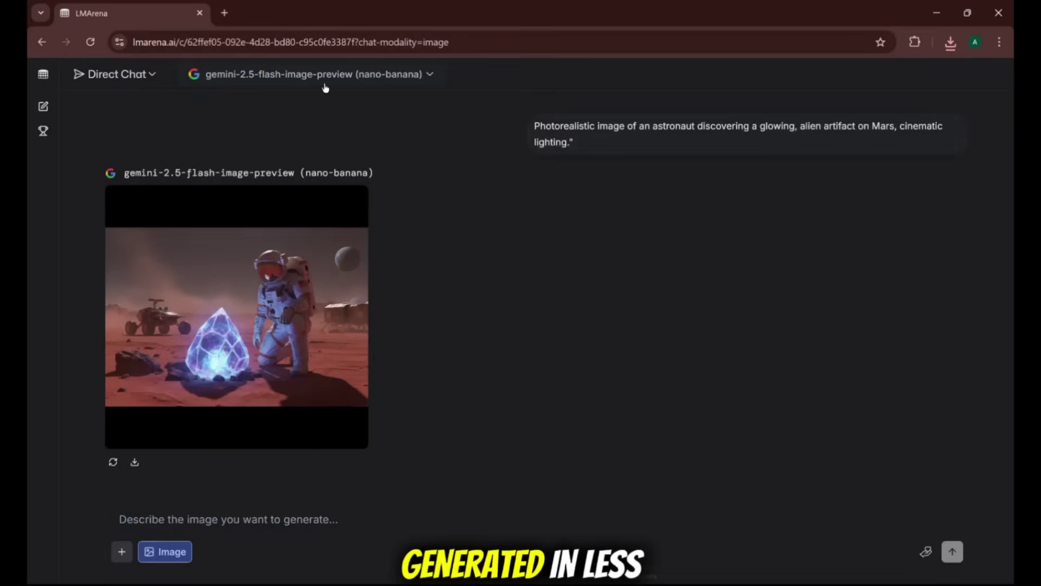
# Switch the image model to seedream-4-2k and send the astronaut prompt again
pyautogui.click(325, 74)
pyautogui.scroll(-5, 235, 309)
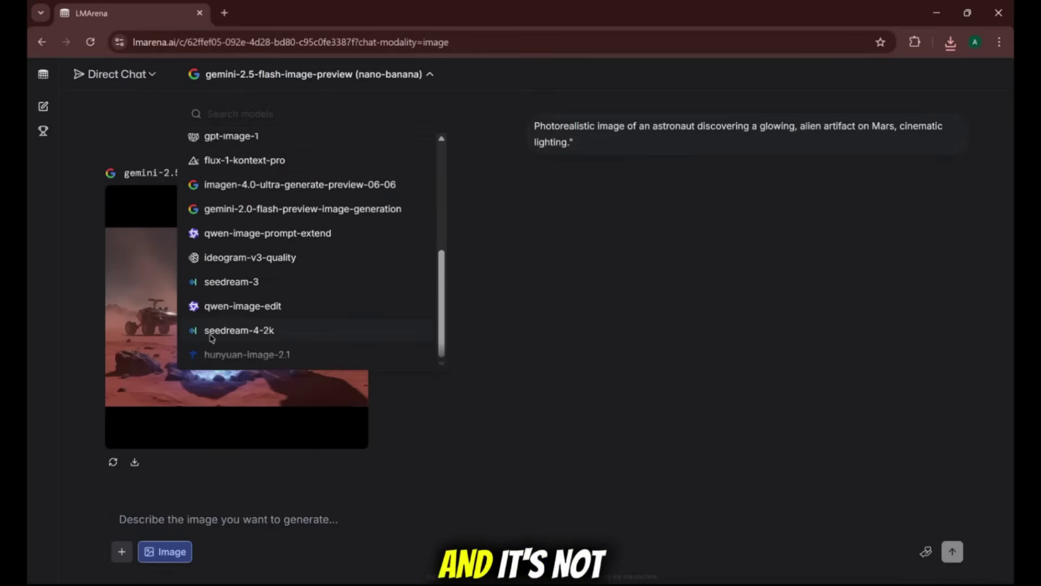
pyautogui.click(260, 332)
pyautogui.click(187, 522)
pyautogui.write('Photorealistic image of an astronaut discovering a glowing, alien artifact on Mars, cinematic lighting."')
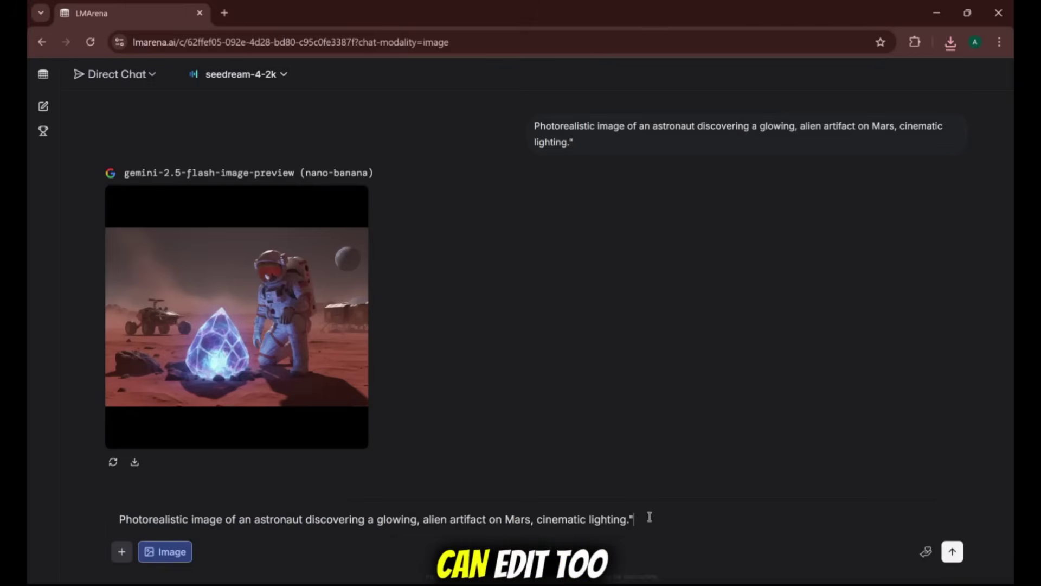
pyautogui.press('Return')
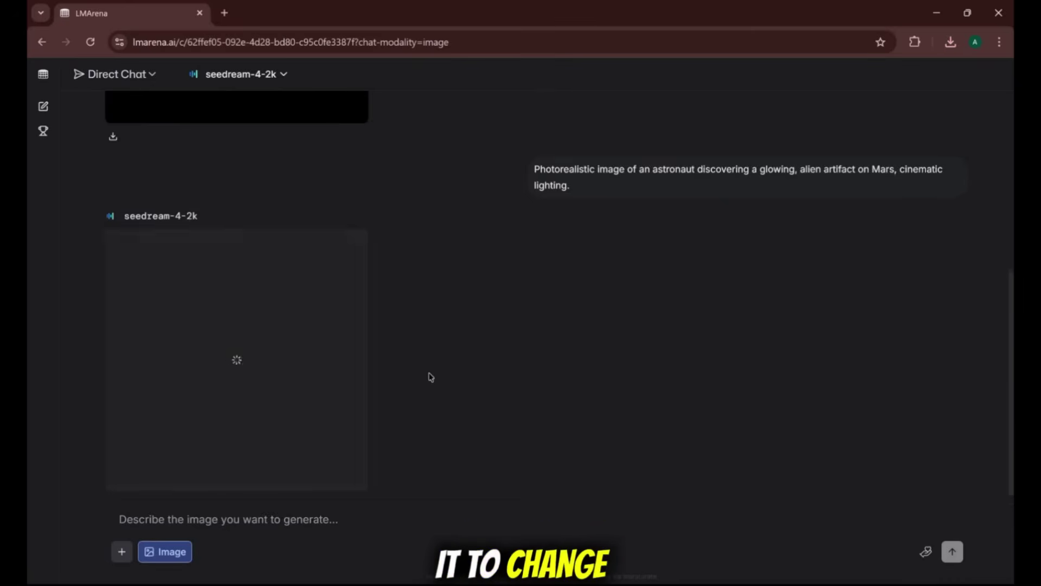
# Inspect the seedream-4-2k image up close, then check the model list without switching
pyautogui.click(337, 374)
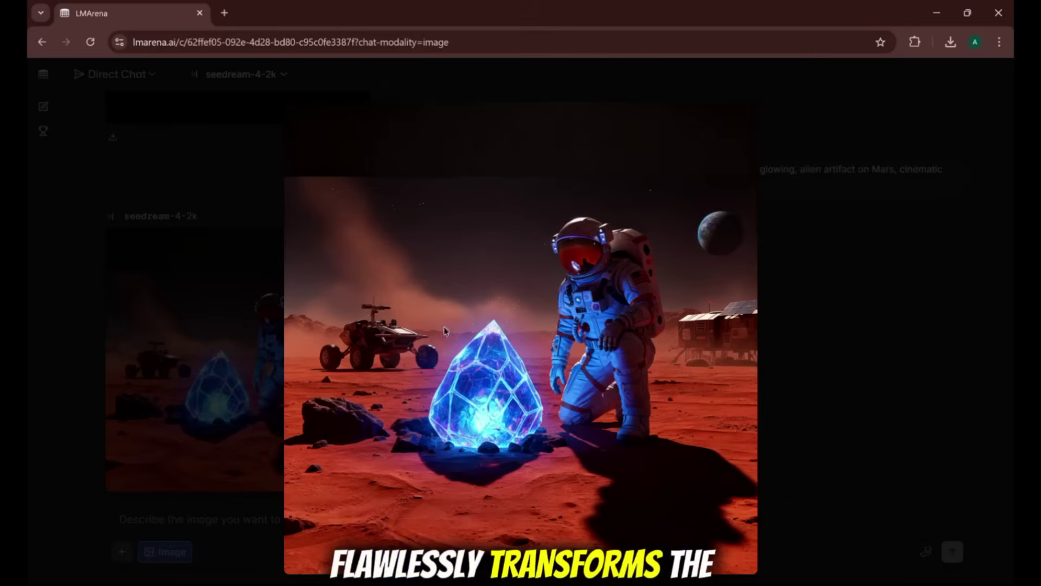
pyautogui.press('Escape')
pyautogui.click(238, 73)
pyautogui.click(209, 337)
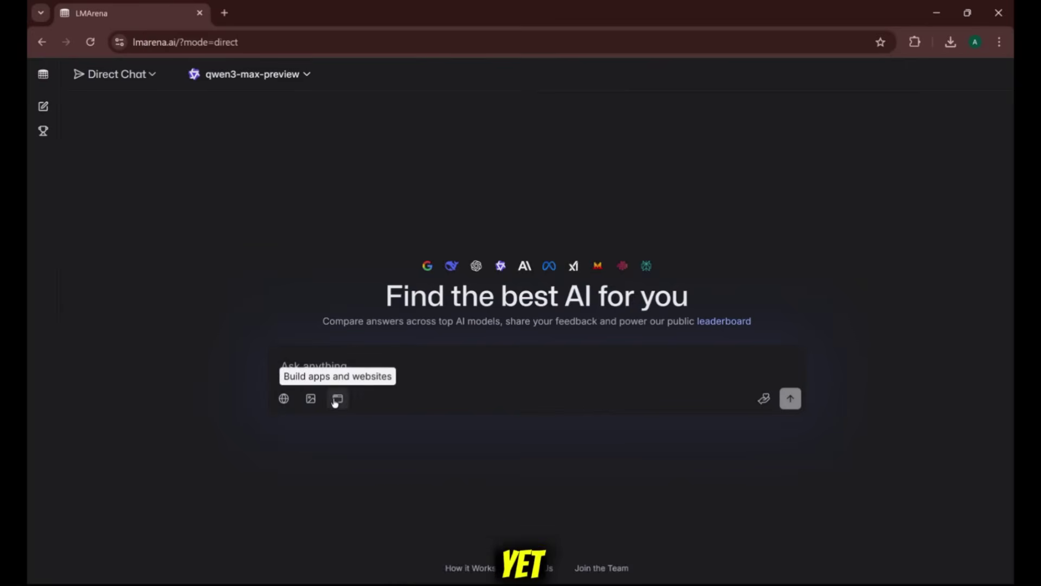
# Open WebDev Arena, accept its agreement, and submit a to-do app prompt asking for a clean, modern UI
pyautogui.click(338, 398)
pyautogui.click(656, 424)
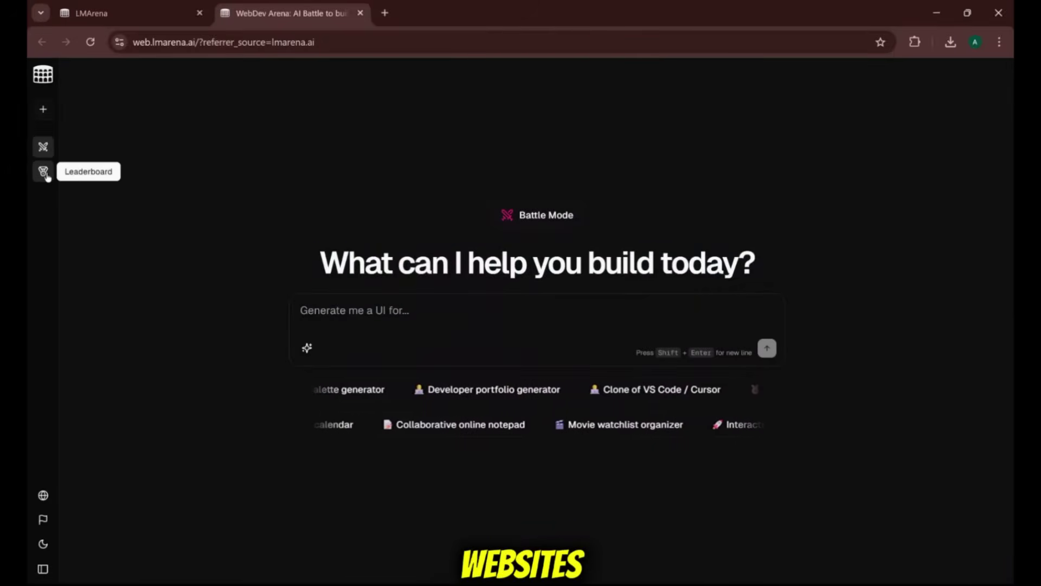
pyautogui.click(321, 308)
pyautogui.write('Create a working to do app for')
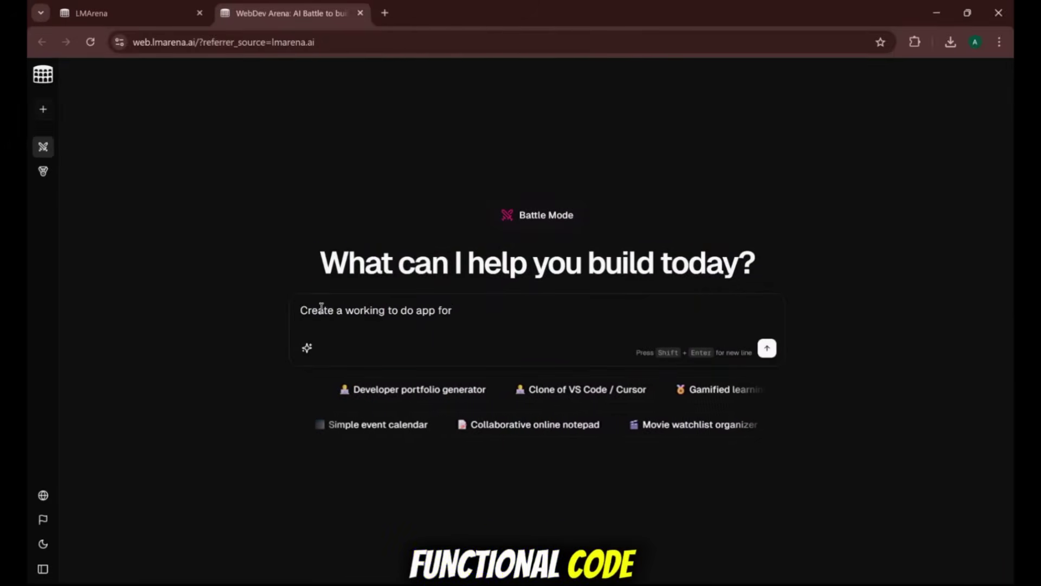
pyautogui.press('BackSpace')
pyautogui.press('BackSpace')
pyautogui.press('BackSpace')
pyautogui.press('BackSpace')
pyautogui.write(', make the ui super nice and clean and modern')
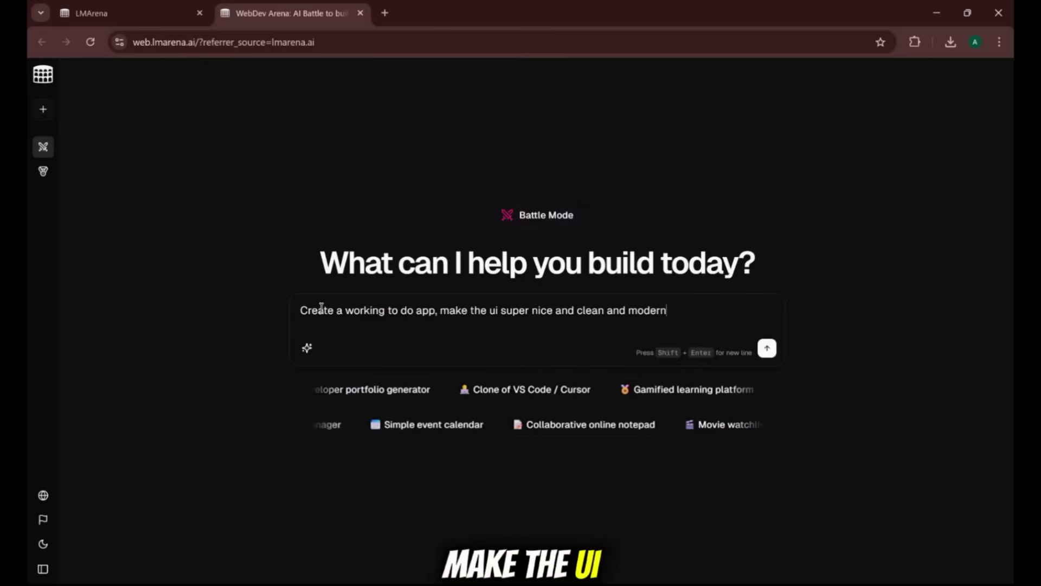
pyautogui.press('Return')
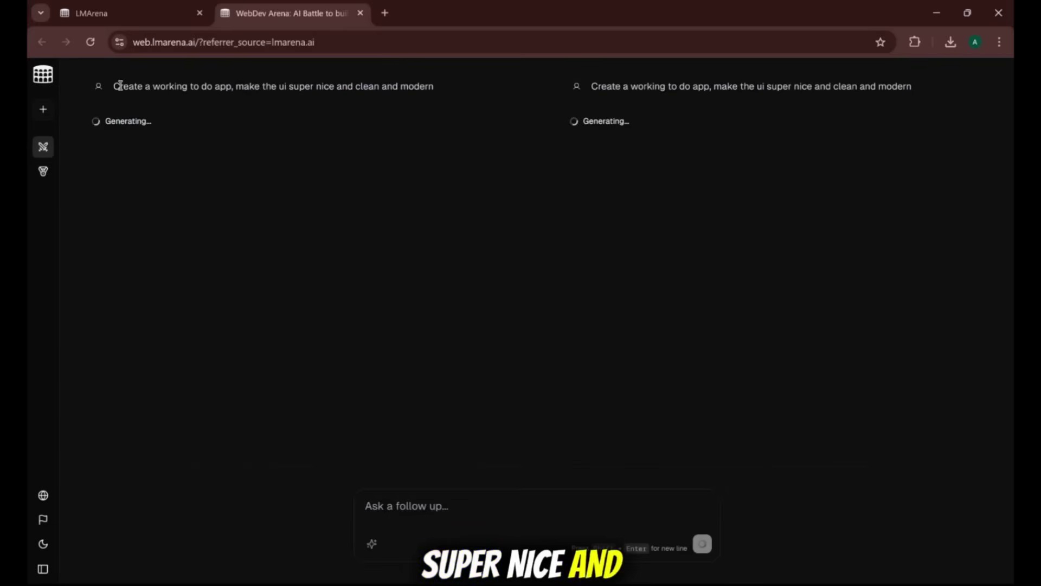
pyautogui.moveTo(120, 85); pyautogui.dragTo(427, 84)
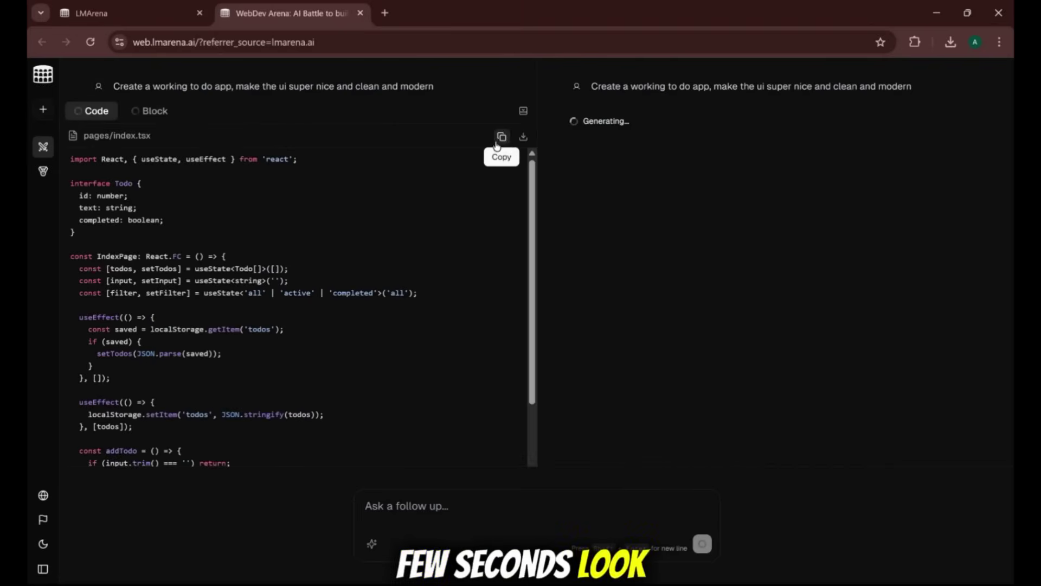
# Add a 'Like and Subscribe' task in the to-do preview and mark it done
pyautogui.scroll(-15, 425, 233)
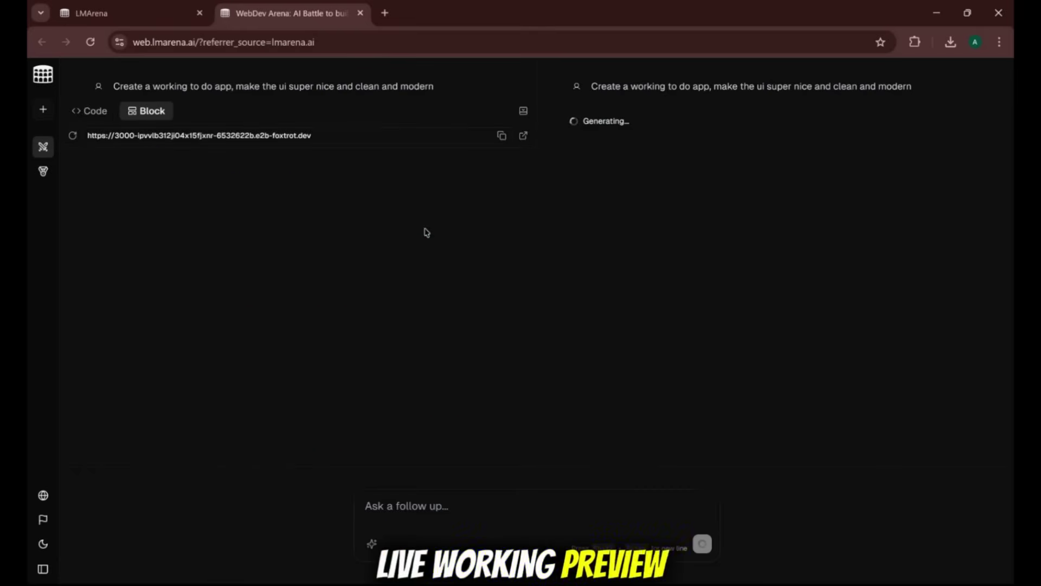
pyautogui.tripleClick(240, 216)
pyautogui.scroll(-1, 305, 246)
pyautogui.click(306, 248)
pyautogui.write('Like a')
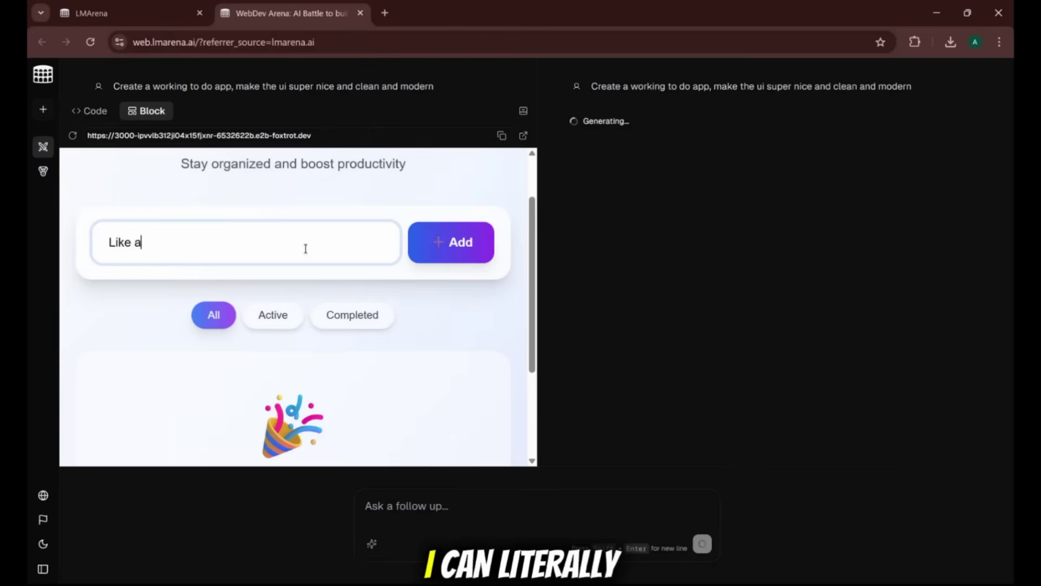
pyautogui.write('nd Subscribe')
pyautogui.press('Return')
pyautogui.click(104, 337)
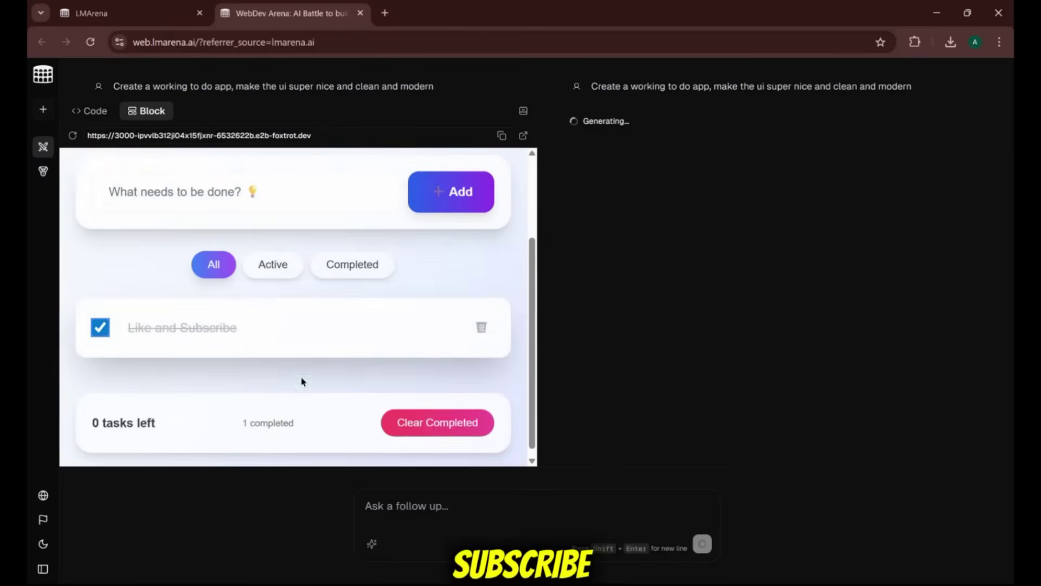
# Add a second task, 'Thank yu', to the to-do list
pyautogui.scroll(2, 307, 363)
pyautogui.click(249, 305)
pyautogui.write('Thank yu')
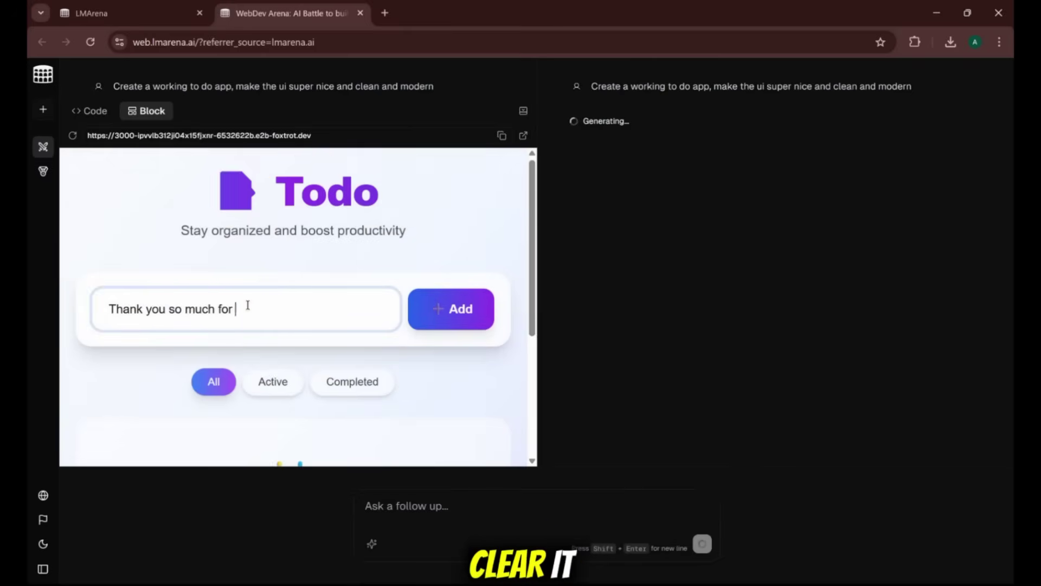
pyautogui.press('Return')
# Cycle the Active, Completed and All filters and mark the new task completed
pyautogui.scroll(-2, 116, 340)
pyautogui.click(272, 264)
pyautogui.click(347, 266)
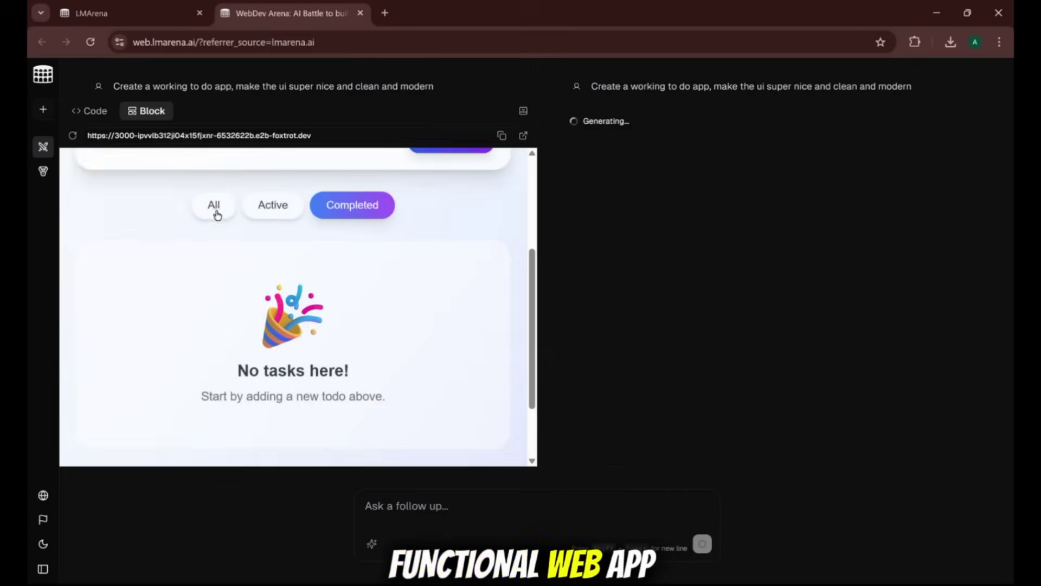
pyautogui.click(216, 205)
pyautogui.click(100, 330)
pyautogui.click(331, 272)
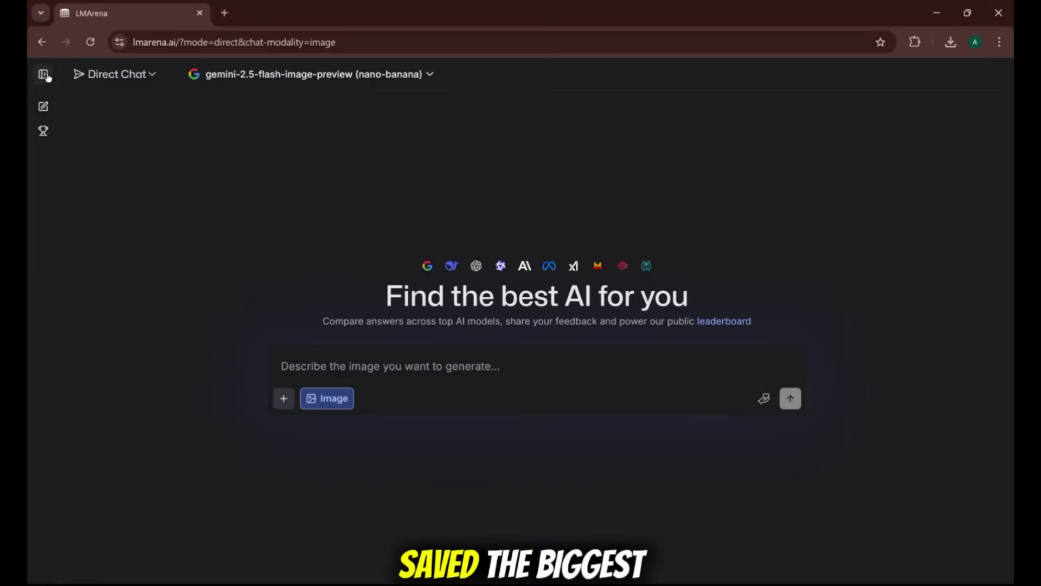
# Open the Text-to-Video leaderboard from the sidebar, visit its arena, and accept the Discord invite
pyautogui.click(48, 78)
pyautogui.moveTo(51, 138)
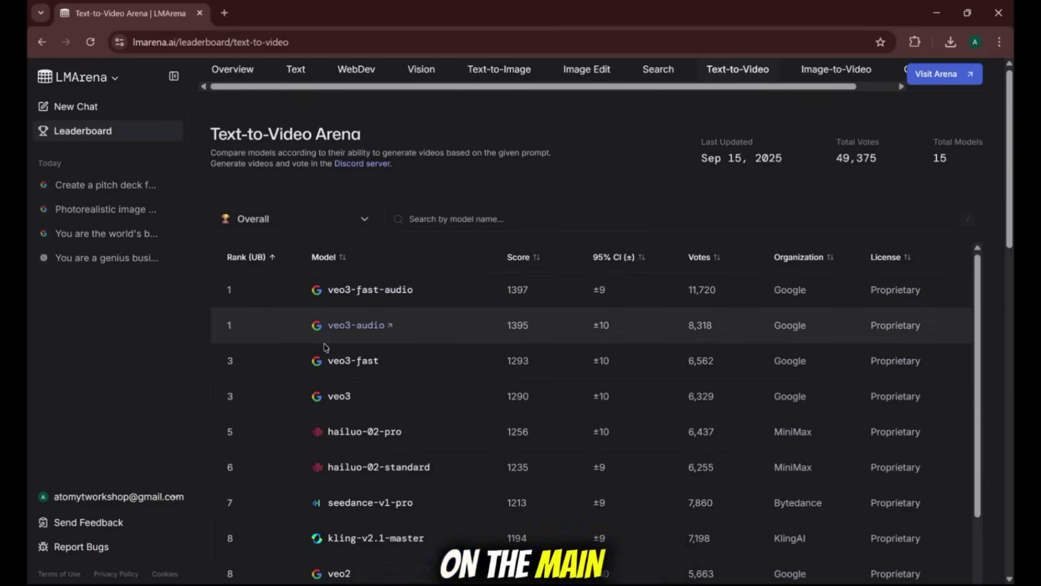
pyautogui.scroll(-5, 325, 347)
pyautogui.scroll(5, 383, 383)
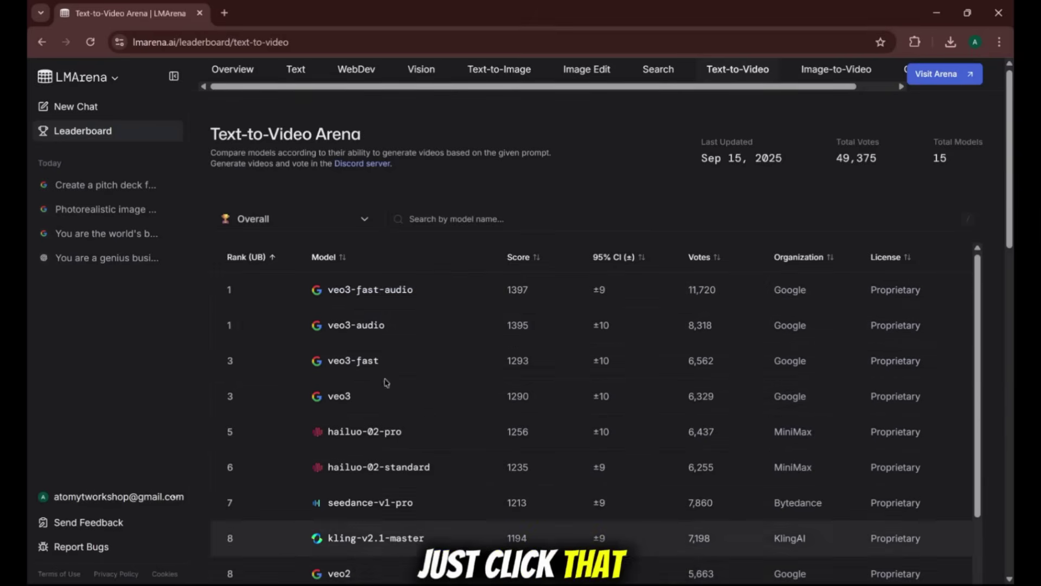
pyautogui.click(945, 84)
pyautogui.click(532, 384)
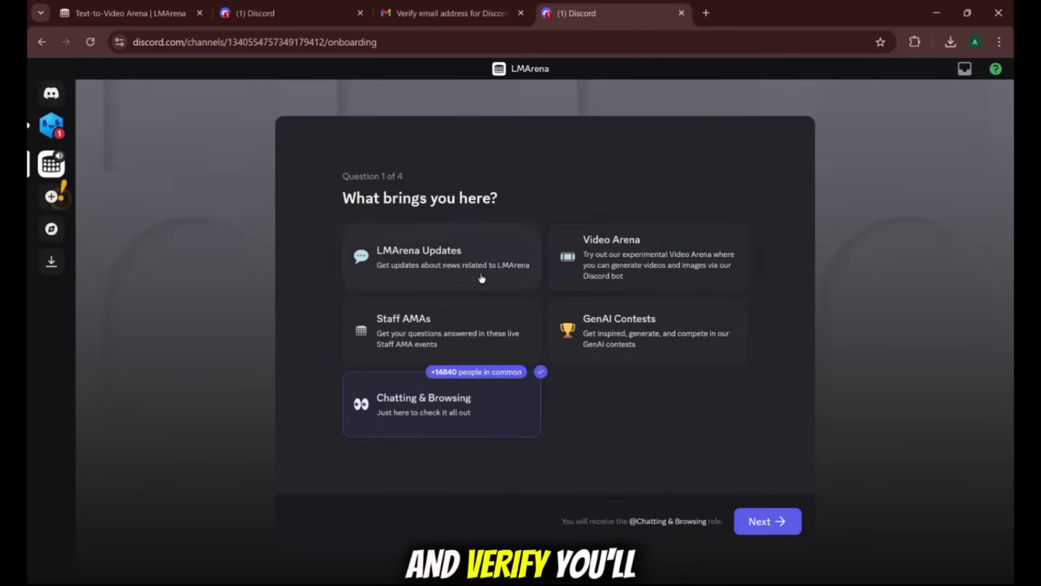
# Finish onboarding, open #video-arena-1, and draft a /video command for a wolf howling at a cyberpunk moon
pyautogui.click(760, 521)
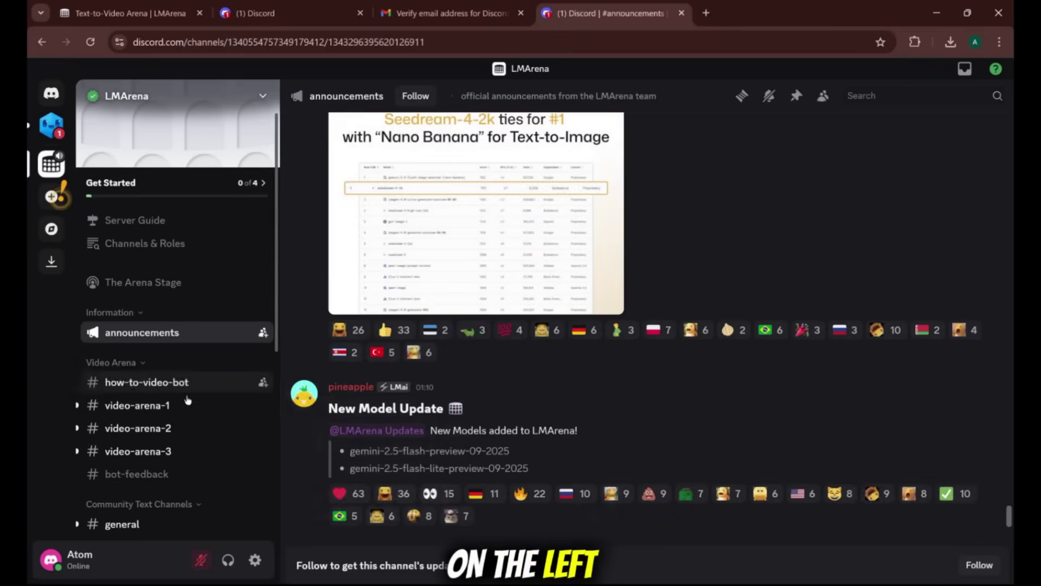
pyautogui.click(174, 411)
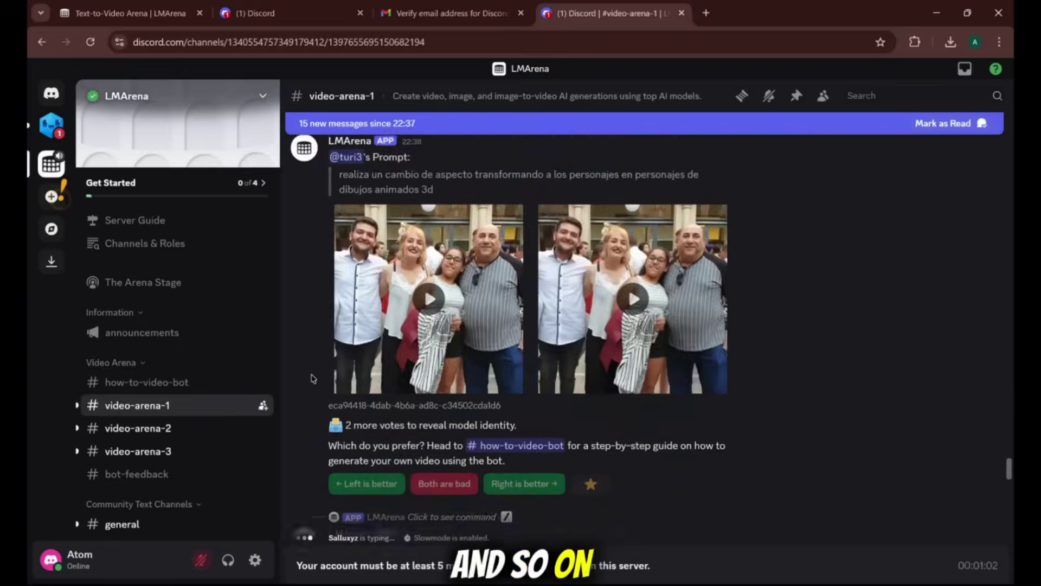
pyautogui.scroll(-10, 313, 378)
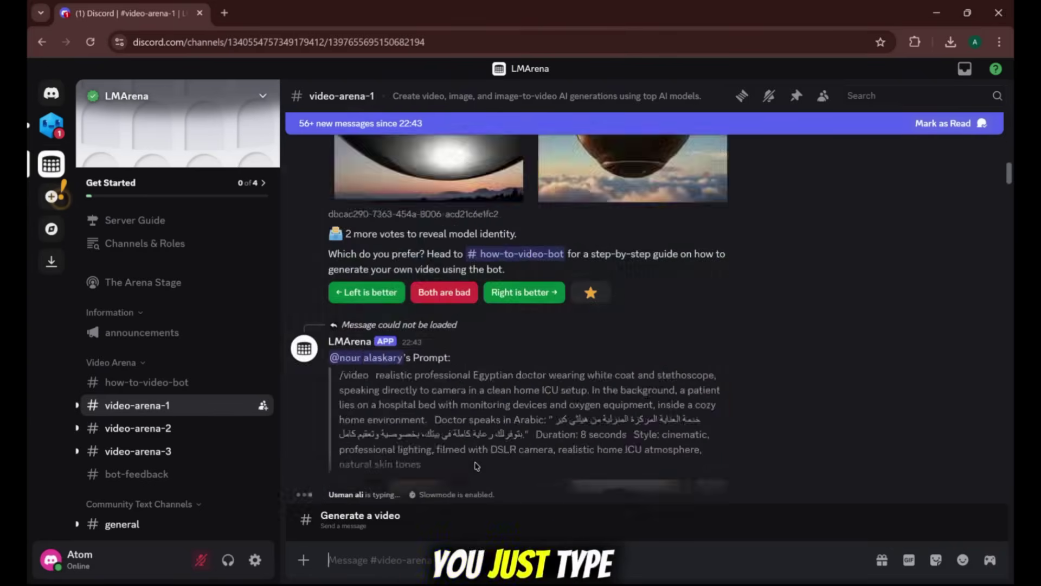
pyautogui.write('/video')
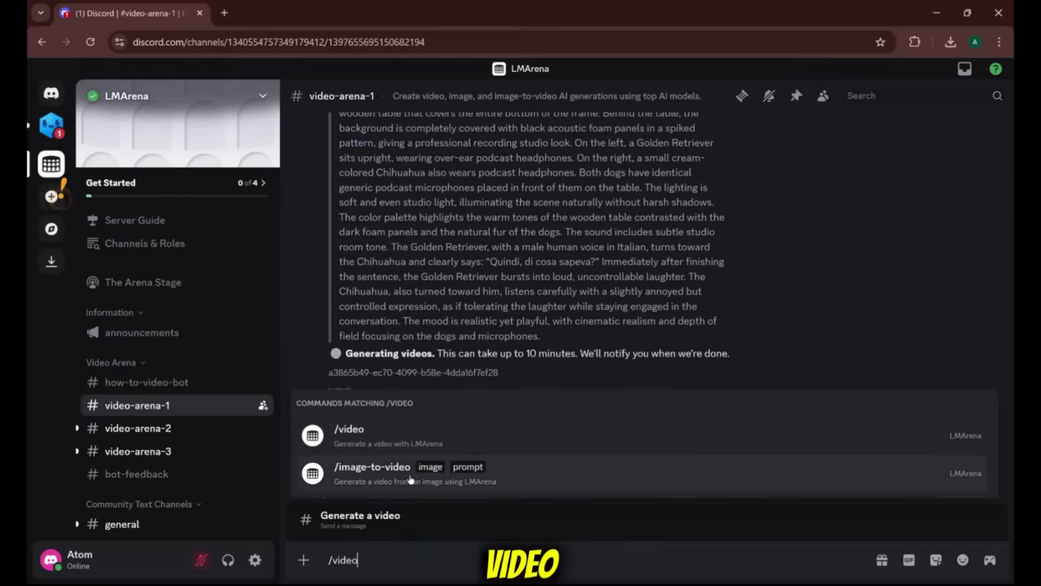
pyautogui.click(339, 442)
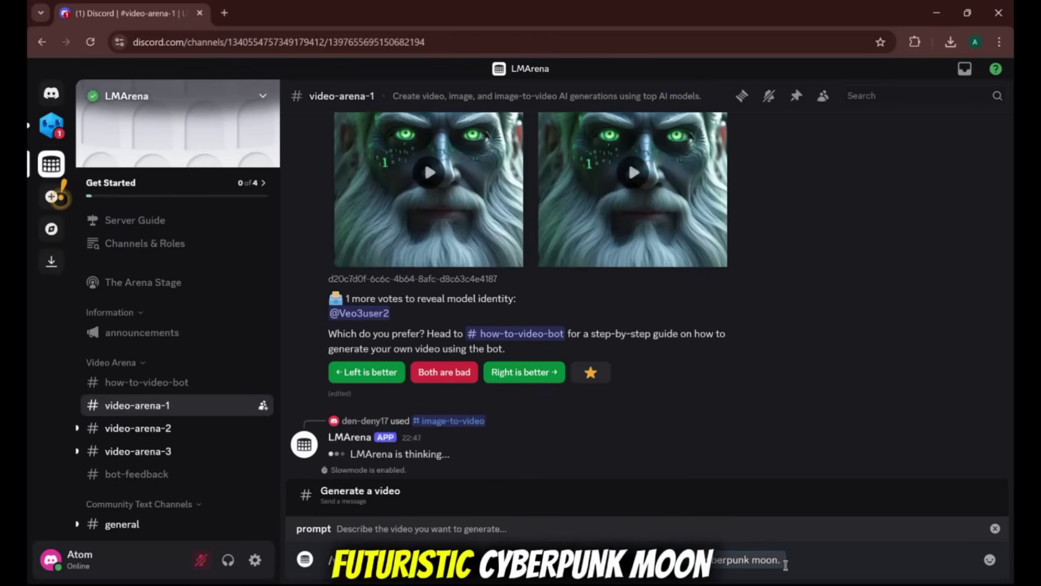
# Send the wolf /video request, agree to LMArena's terms, and scroll to the two result videos
pyautogui.press('Return')
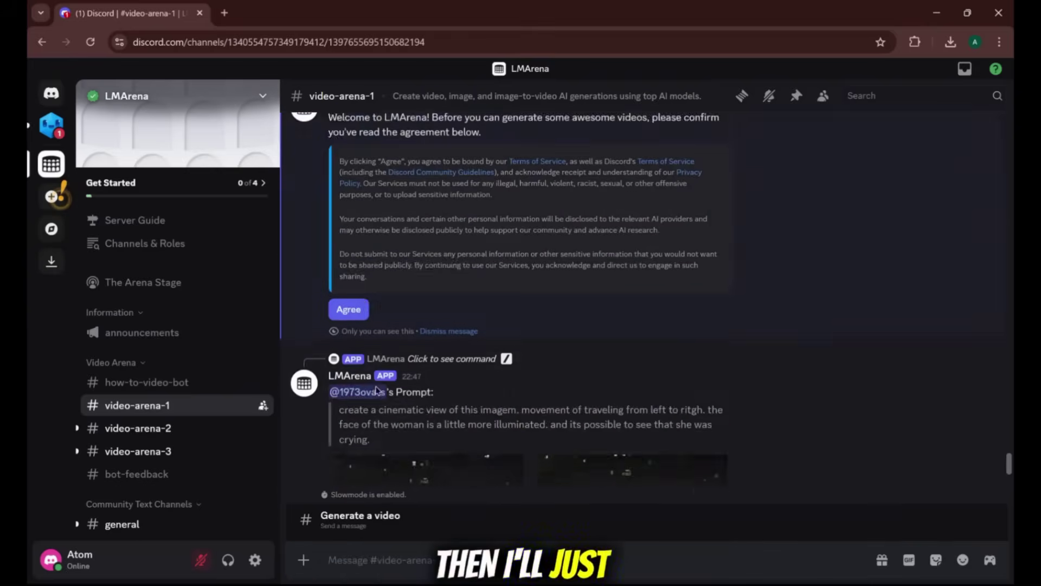
pyautogui.click(349, 394)
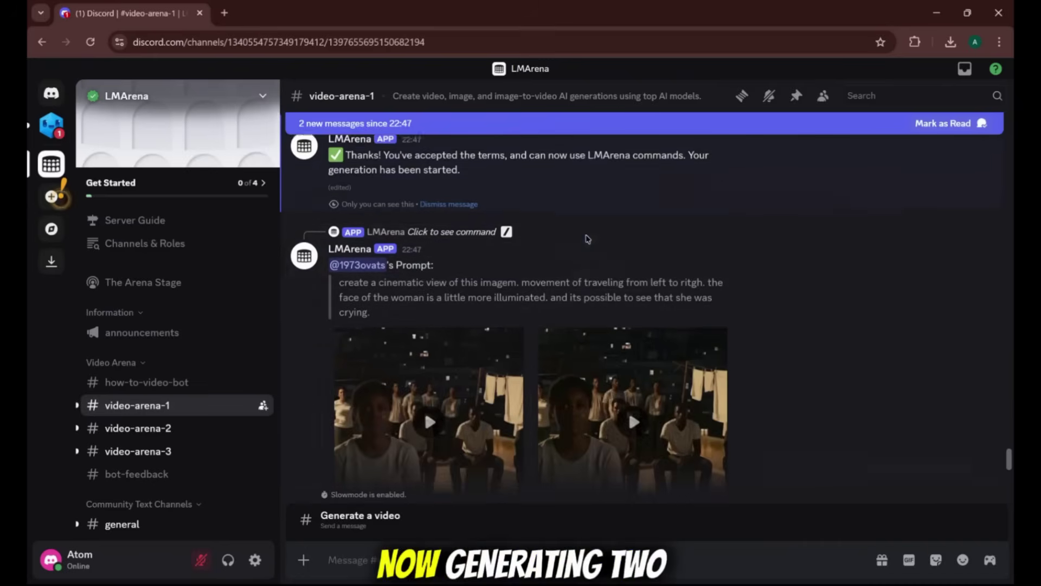
pyautogui.scroll(-5, 587, 239)
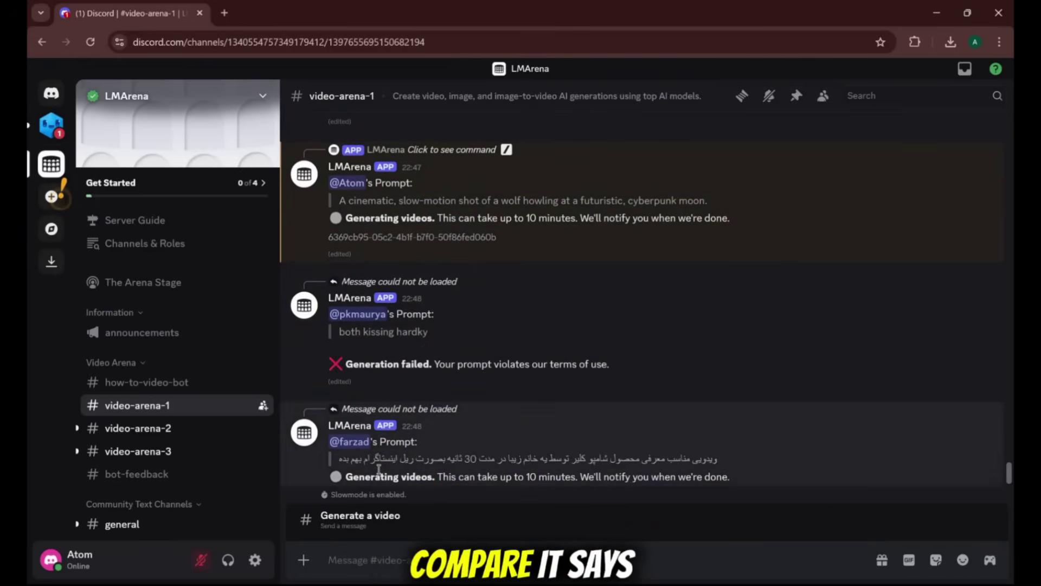
pyautogui.scroll(3, 446, 370)
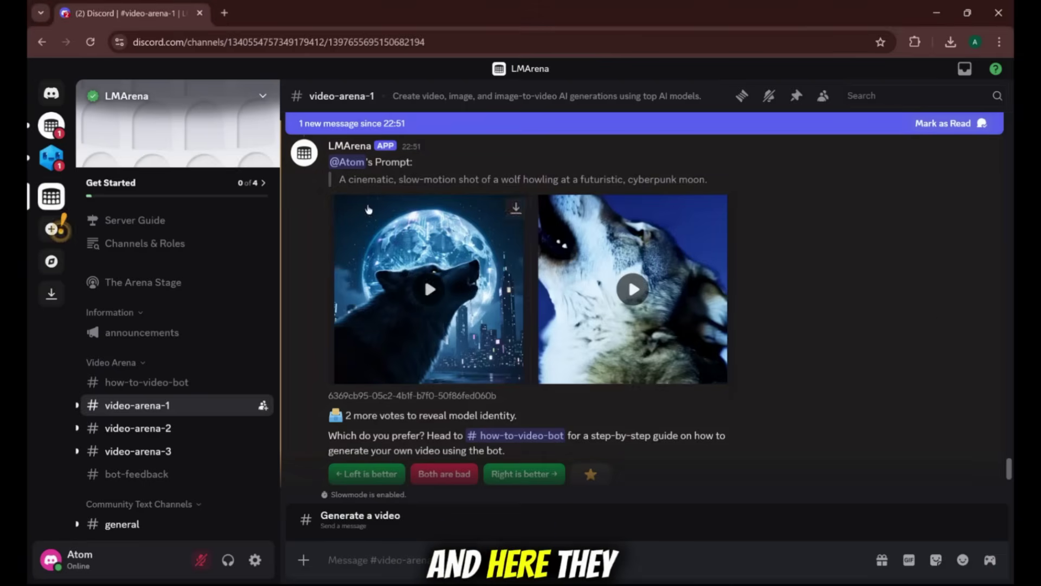
# Watch the moonlit-city wolf video full screen, then open the second wolf video
pyautogui.moveTo(339, 179); pyautogui.dragTo(707, 181)
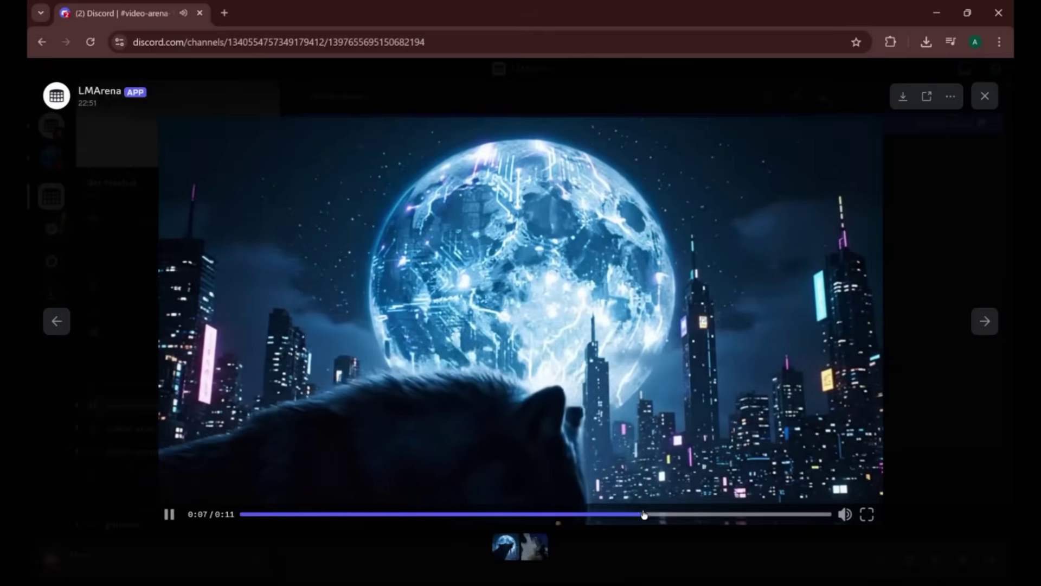
pyautogui.click(946, 439)
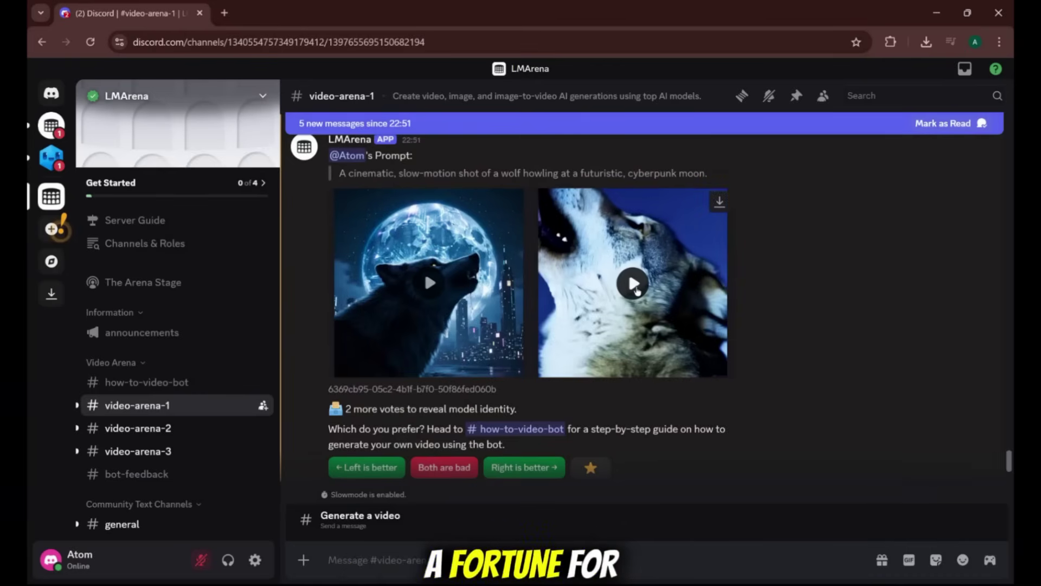
pyautogui.click(637, 291)
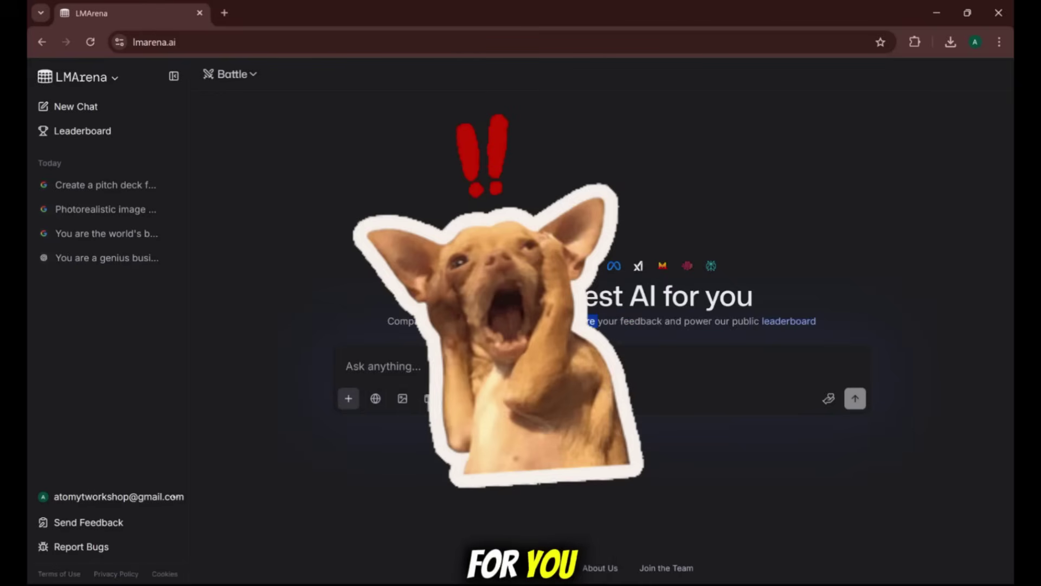
# Select the 'Find the best AI for you' heading and the end of the leaderboard subtitle
pyautogui.click(566, 371)
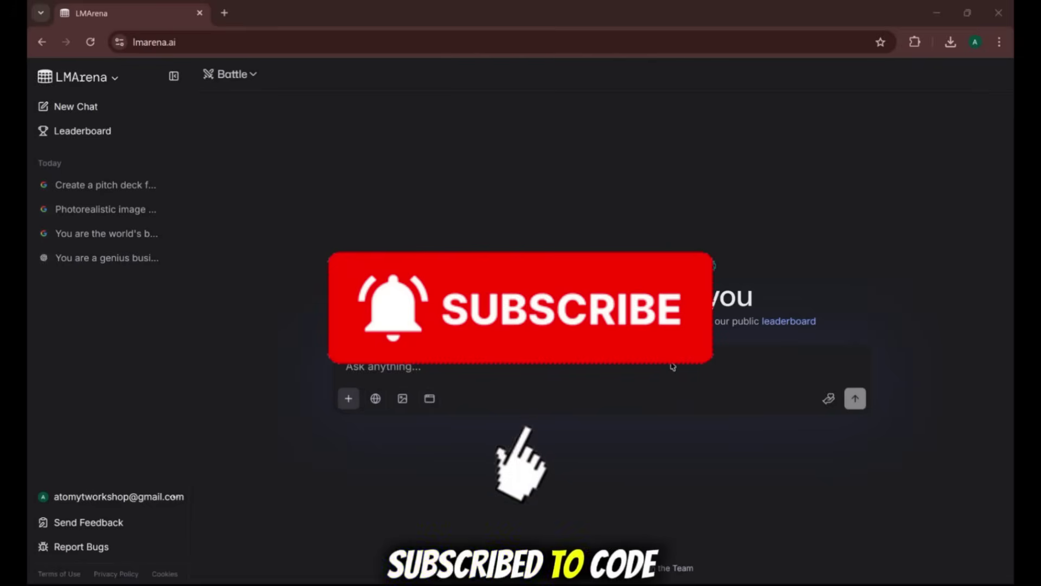
pyautogui.tripleClick(600, 297)
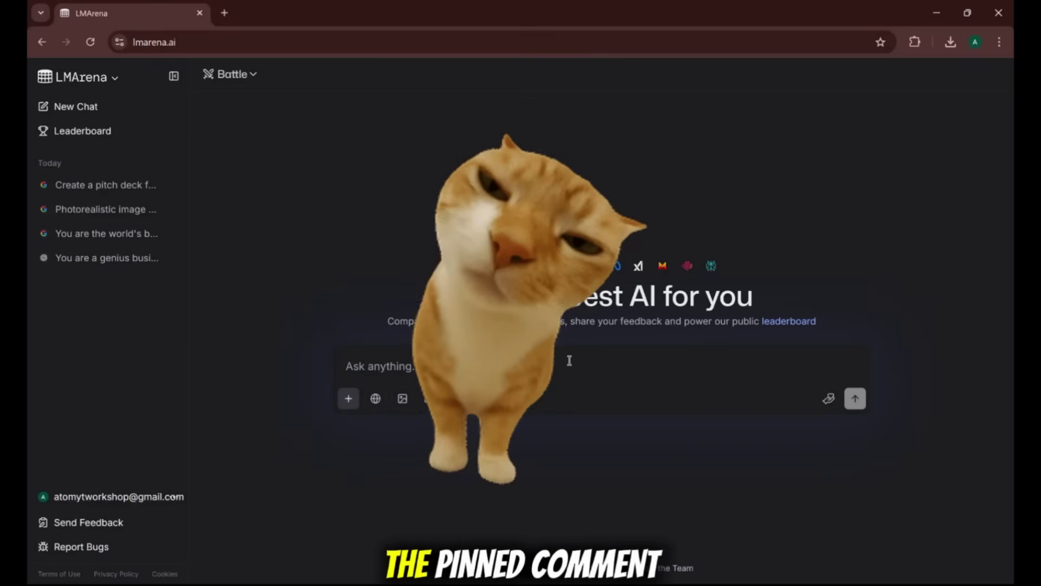
pyautogui.moveTo(566, 321); pyautogui.dragTo(817, 321)
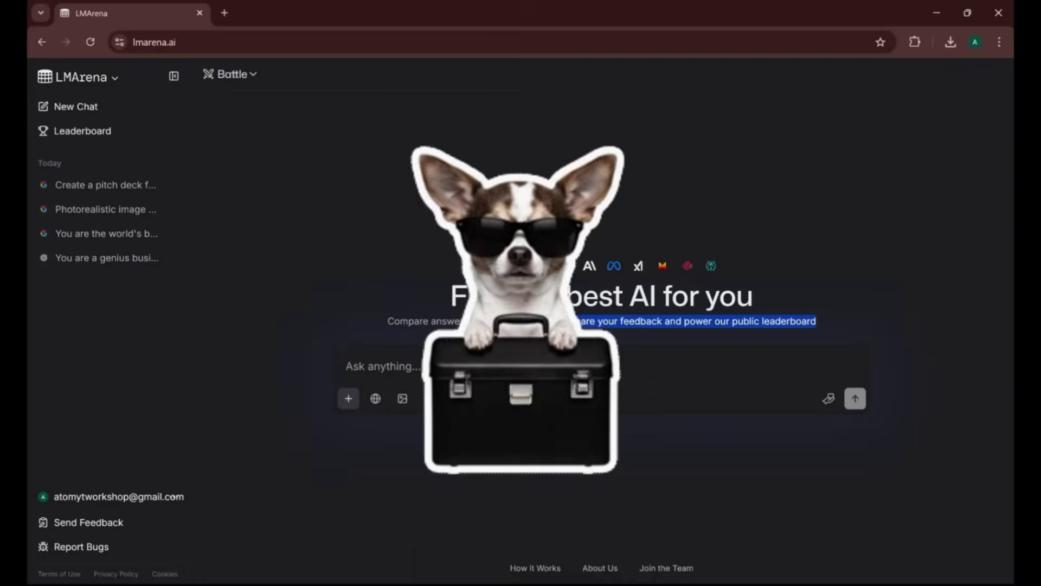